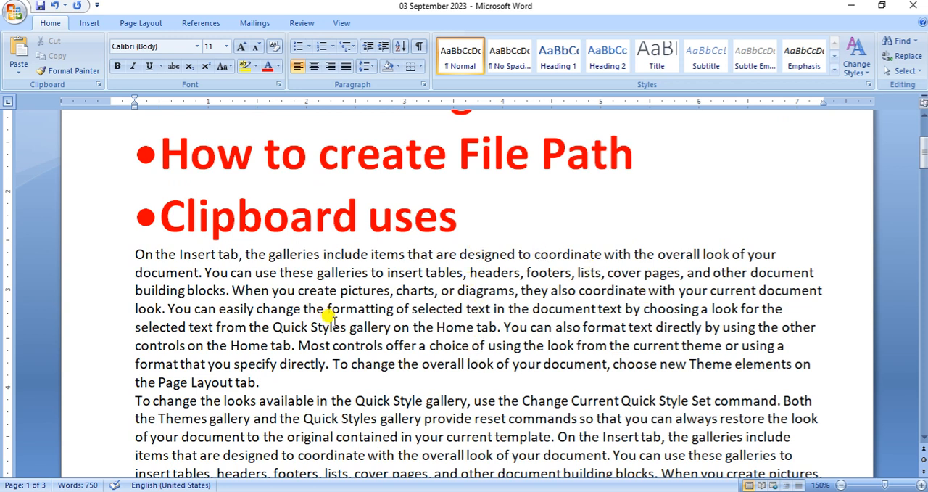
# Review the five body paragraphs below the red headings one by one, down to the end of the last paragraph
pyautogui.tripleClick(324, 280)
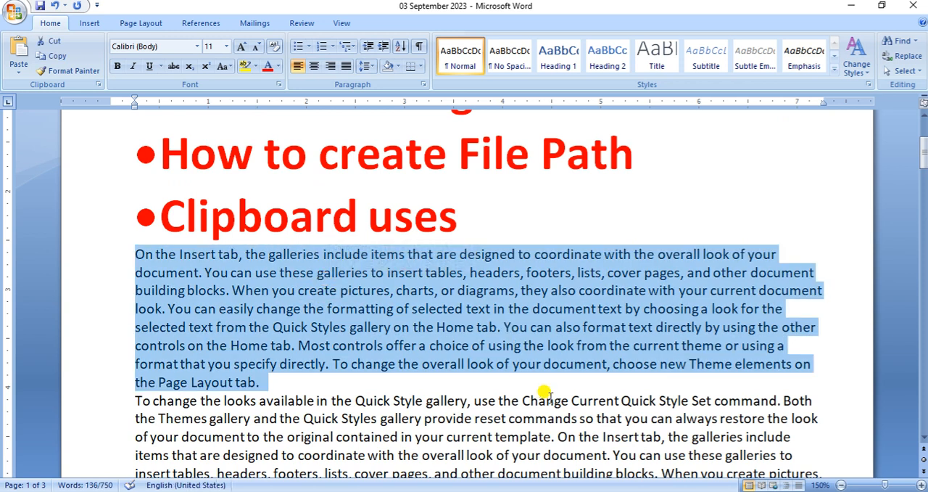
pyautogui.scroll(3, 549, 400)
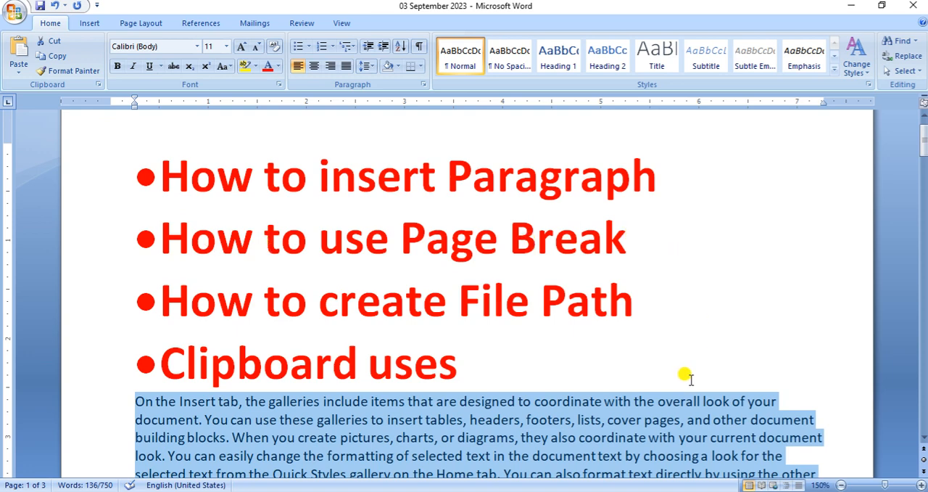
pyautogui.scroll(-5, 678, 377)
pyautogui.tripleClick(285, 320)
pyautogui.scroll(-4, 276, 322)
pyautogui.tripleClick(277, 325)
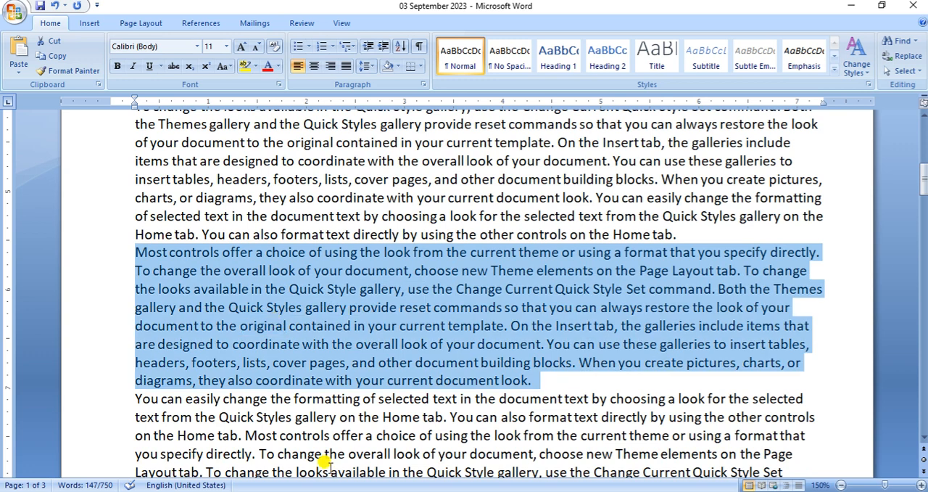
pyautogui.tripleClick(322, 468)
pyautogui.scroll(-1, 331, 464)
pyautogui.scroll(-4, 331, 464)
pyautogui.tripleClick(351, 368)
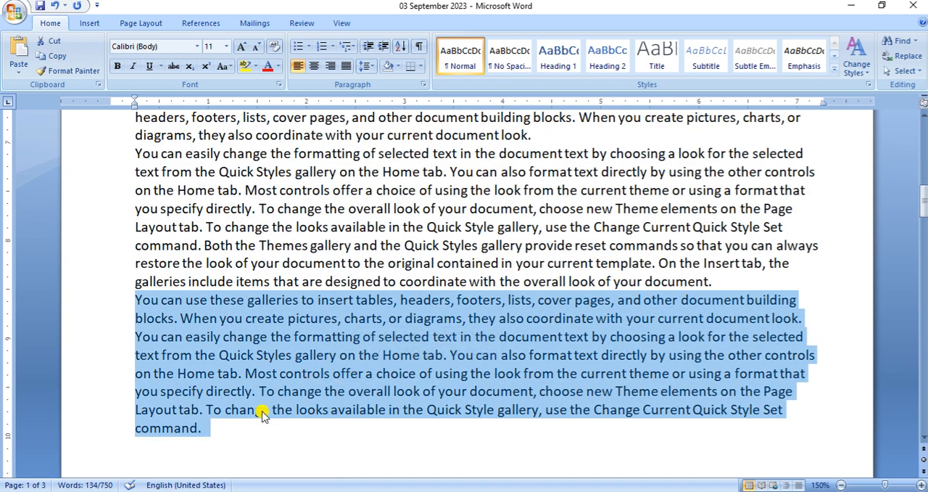
pyautogui.click(221, 428)
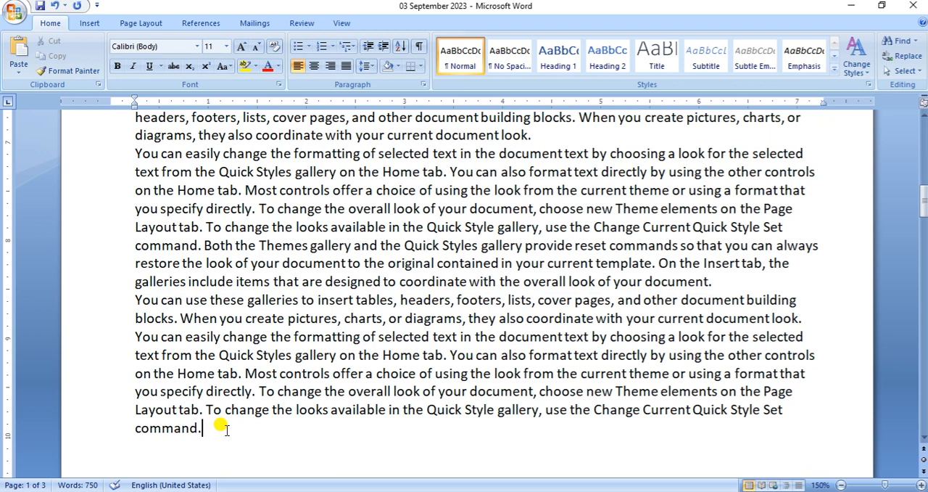
# Try separating the first and second body paragraphs with blank lines, and remove those lines again
pyautogui.scroll(10, 218, 420)
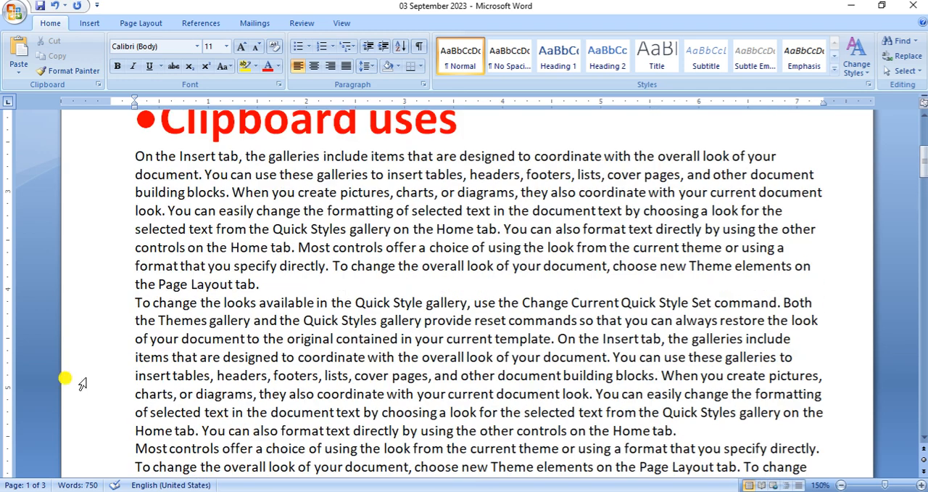
pyautogui.click(262, 283)
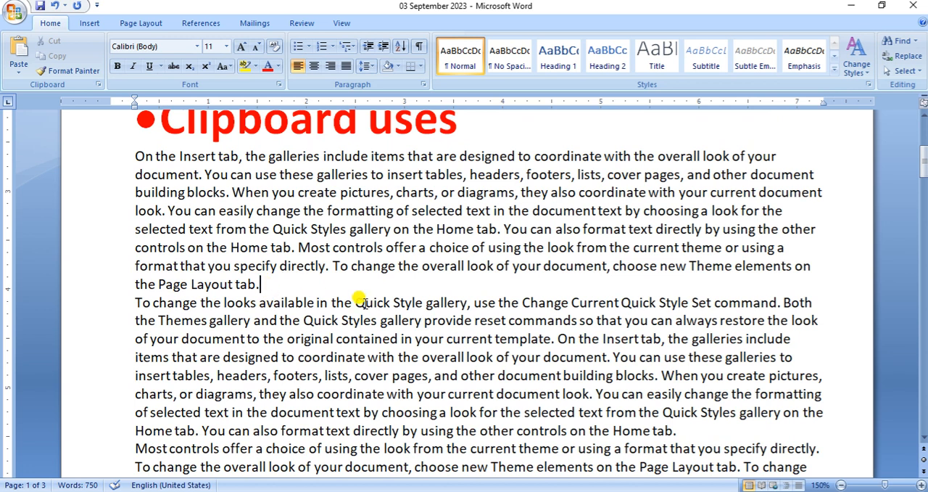
pyautogui.press('Return')
pyautogui.press('Return')
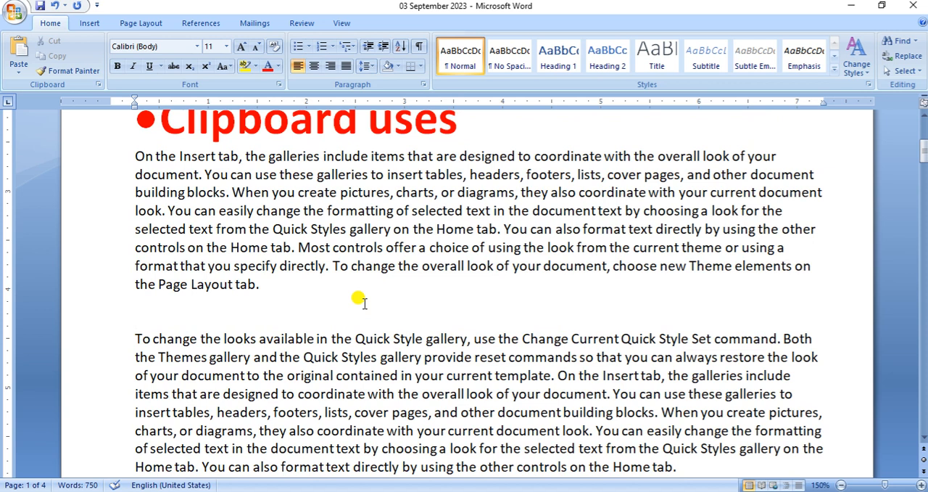
pyautogui.press('BackSpace')
pyautogui.press('BackSpace')
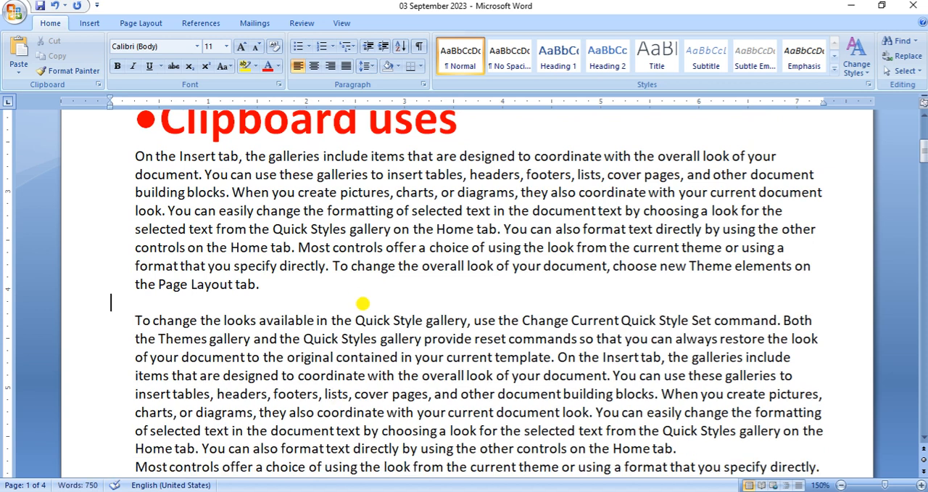
pyautogui.press('BackSpace')
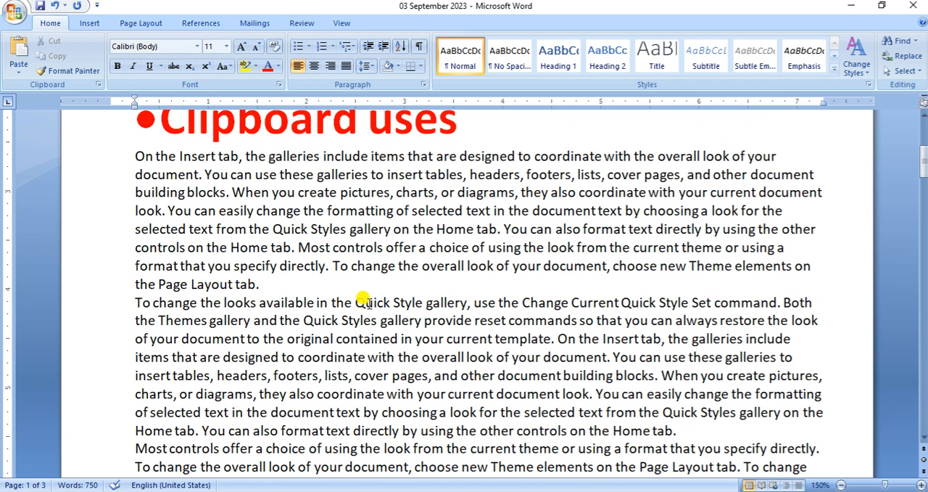
# Insert page breaks after the first and second body paragraphs so the following text starts on a new page each time
pyautogui.hotkey('ctrl', 'Return')
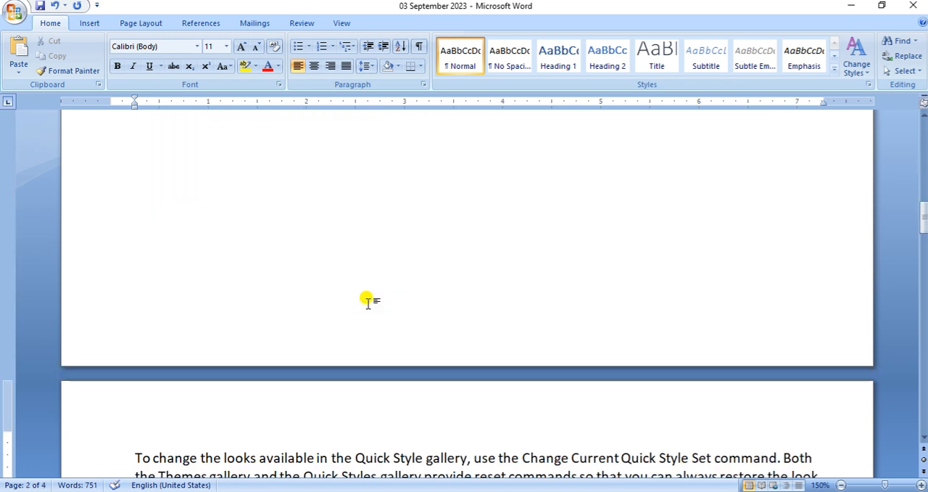
pyautogui.scroll(10, 363, 301)
pyautogui.scroll(-10, 340, 359)
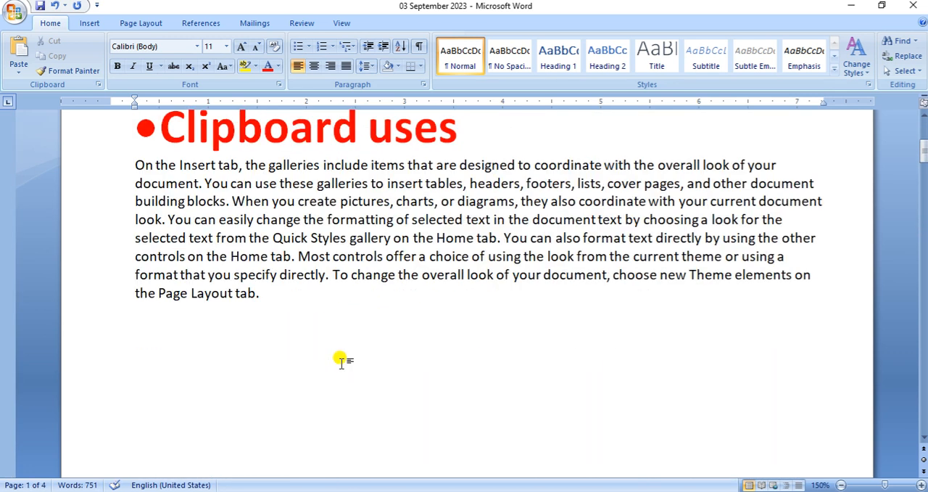
pyautogui.scroll(-5, 342, 365)
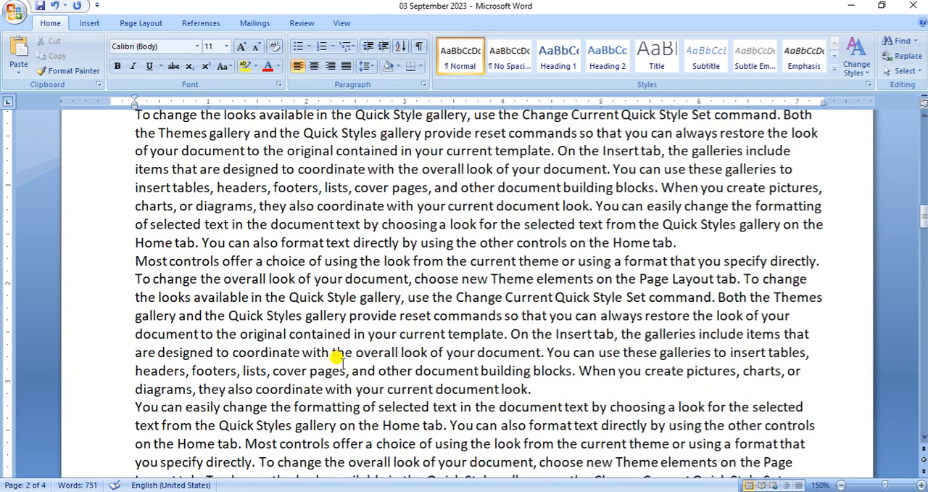
pyautogui.click(688, 243)
pyautogui.hotkey('ctrl', 'Return')
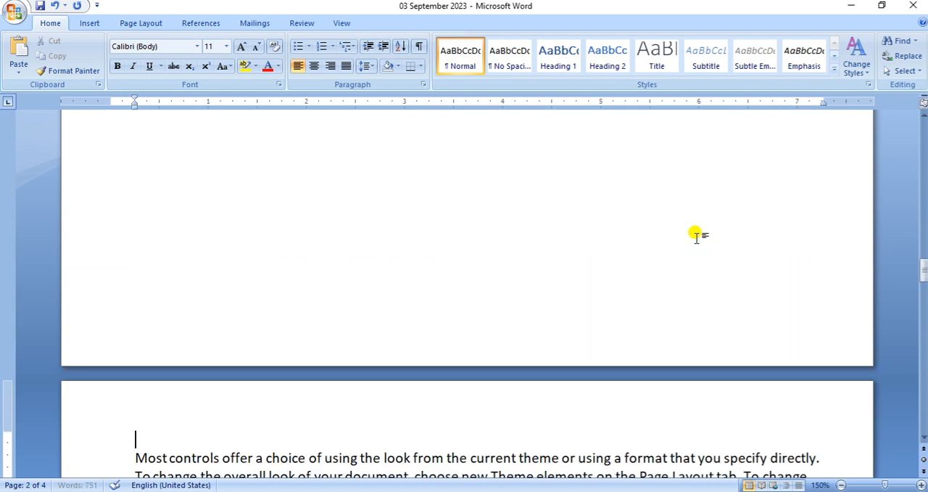
# Insert page breaks at the ends of the third and fourth body paragraphs
pyautogui.scroll(-5, 689, 232)
pyautogui.scroll(-1, 652, 232)
pyautogui.scroll(4, 626, 232)
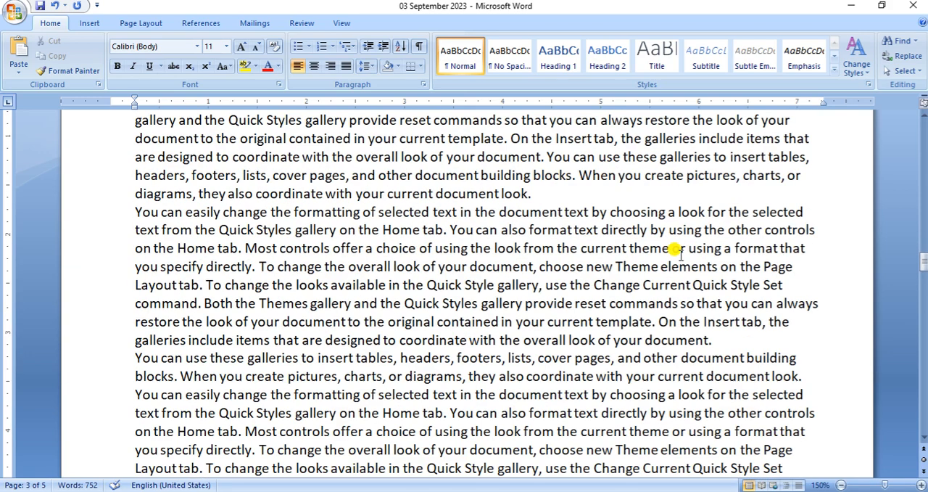
pyautogui.click(567, 197)
pyautogui.hotkey('ctrl', 'Return')
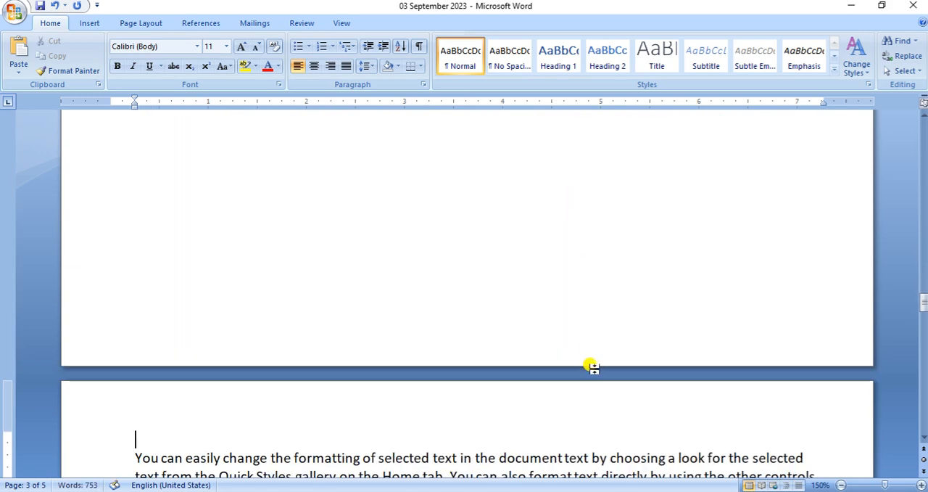
pyautogui.scroll(-4, 590, 371)
pyautogui.click(716, 339)
pyautogui.hotkey('ctrl', 'Return')
pyautogui.scroll(-8, 719, 337)
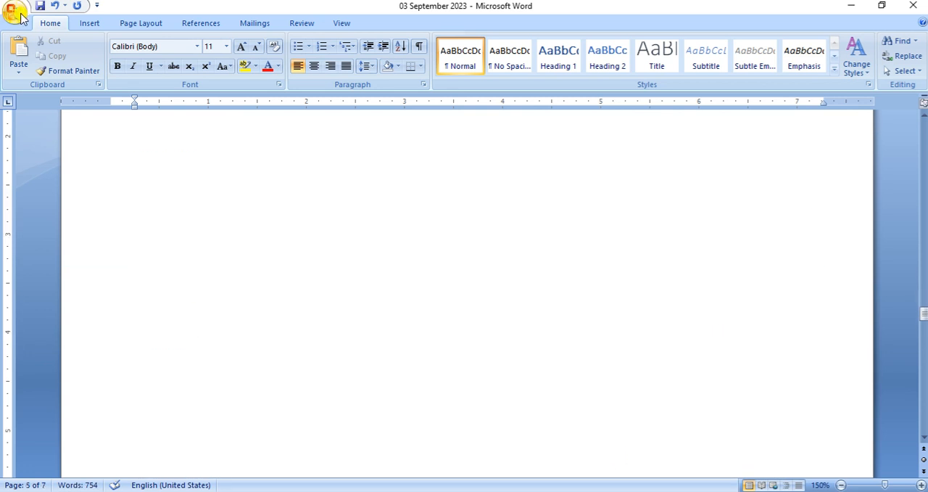
# Check how the paragraphs are spread over the pages in Print Preview, and return to the document
pyautogui.click(14, 12)
pyautogui.moveTo(40, 162)
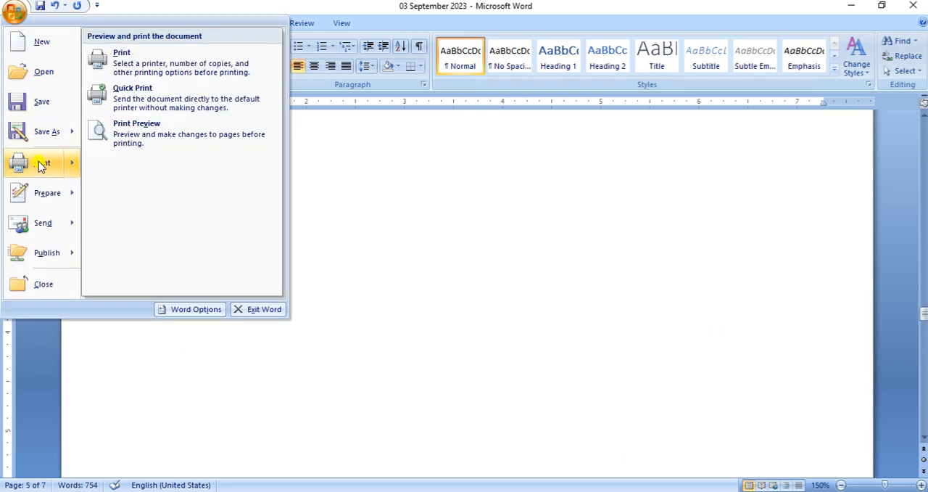
pyautogui.click(150, 136)
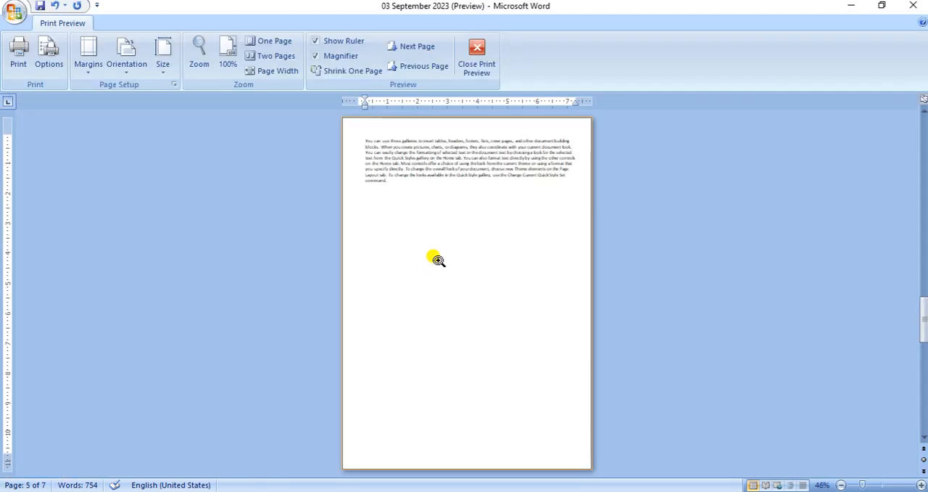
pyautogui.scroll(4, 438, 261)
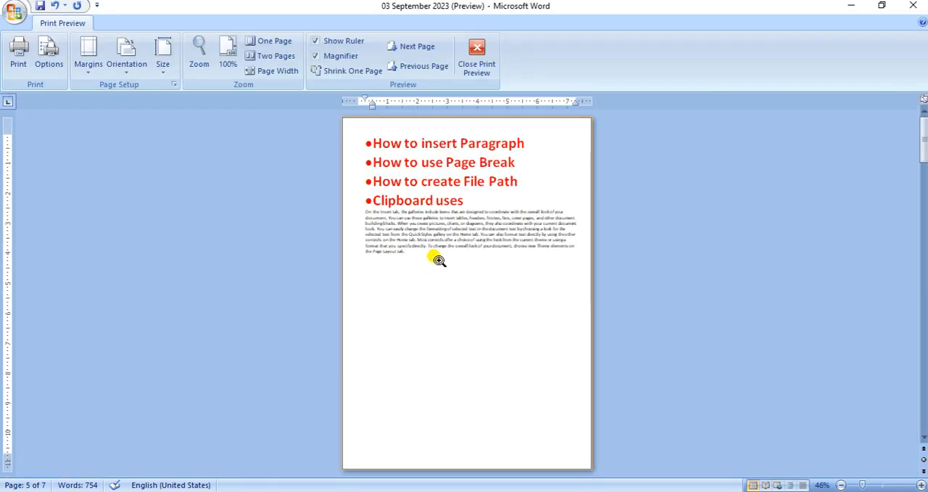
pyautogui.scroll(-3, 422, 246)
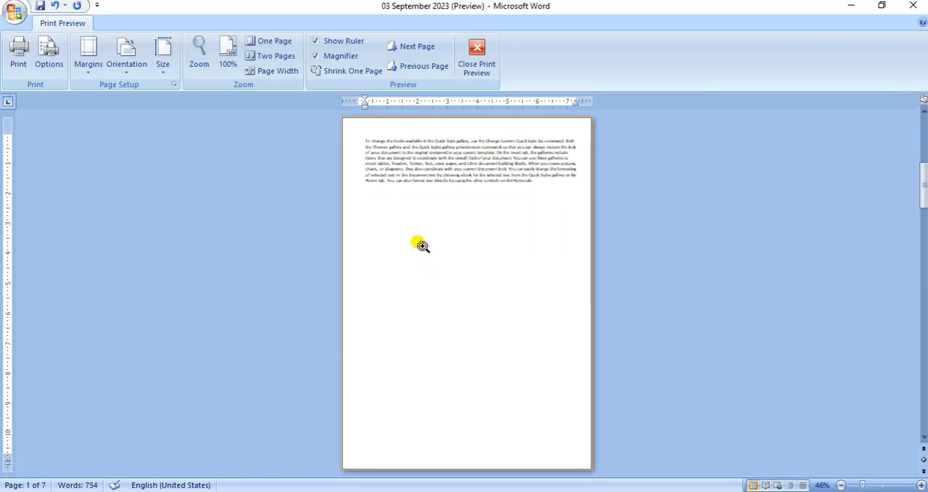
pyautogui.scroll(-3, 422, 246)
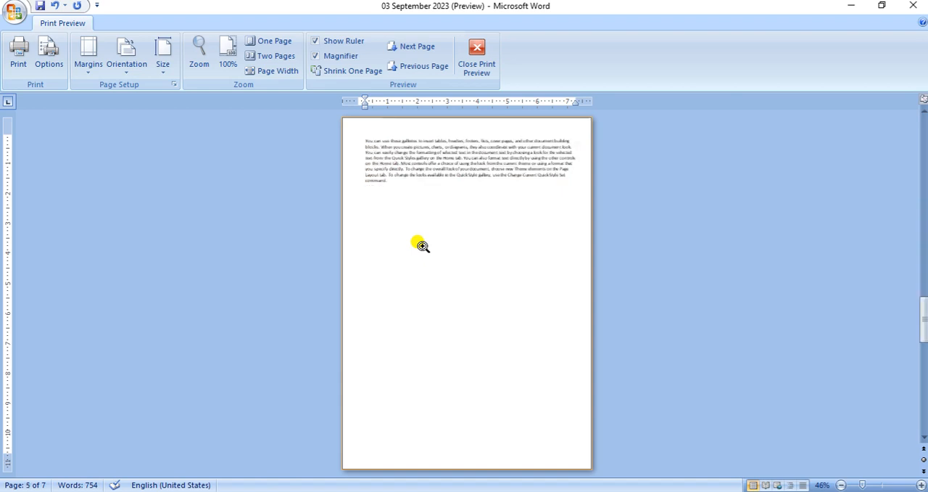
pyautogui.click(477, 56)
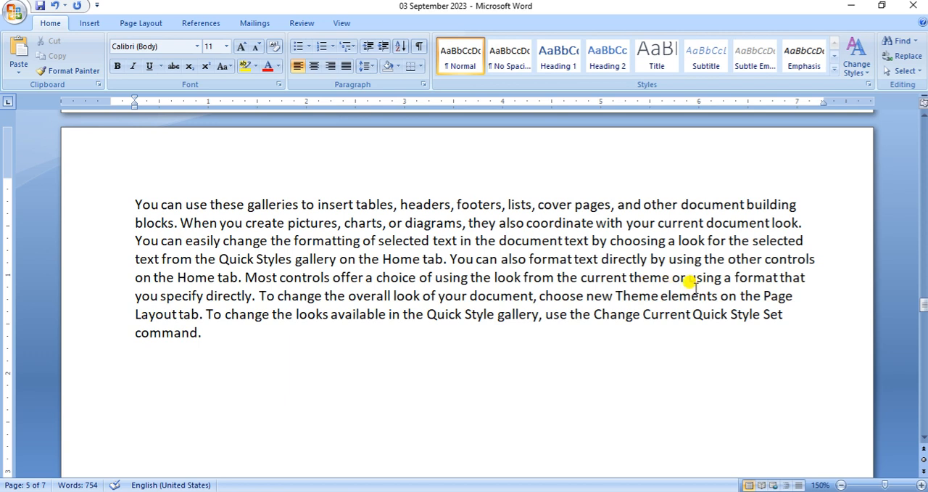
# Look through the separated pages, including the heading list and the empty lower part of the first page
pyautogui.scroll(5, 529, 295)
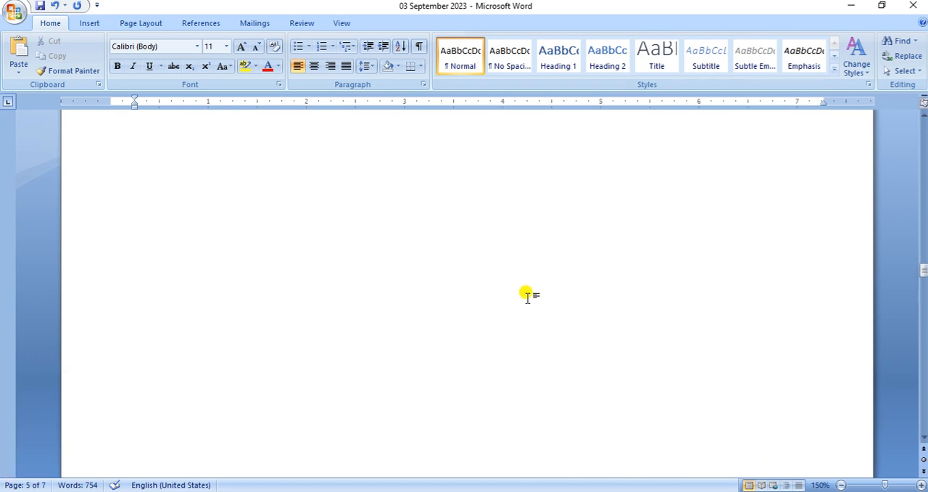
pyautogui.scroll(10, 528, 296)
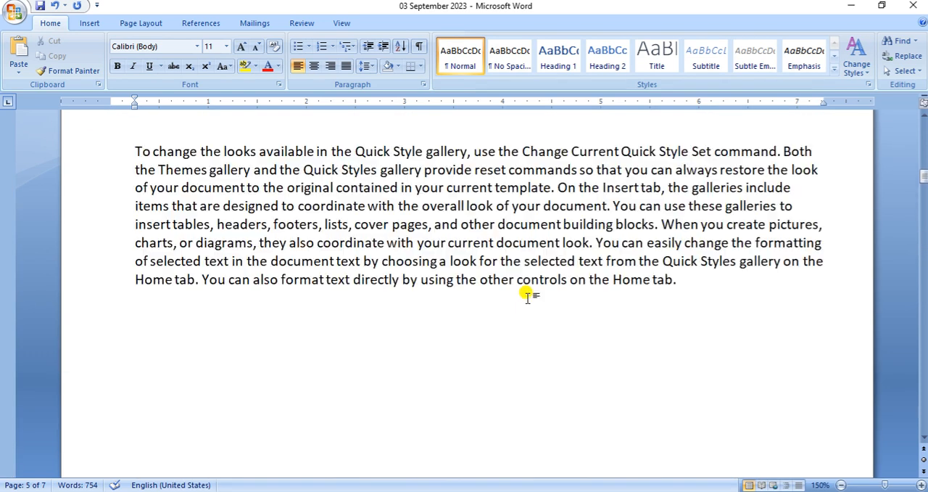
pyautogui.scroll(4, 528, 296)
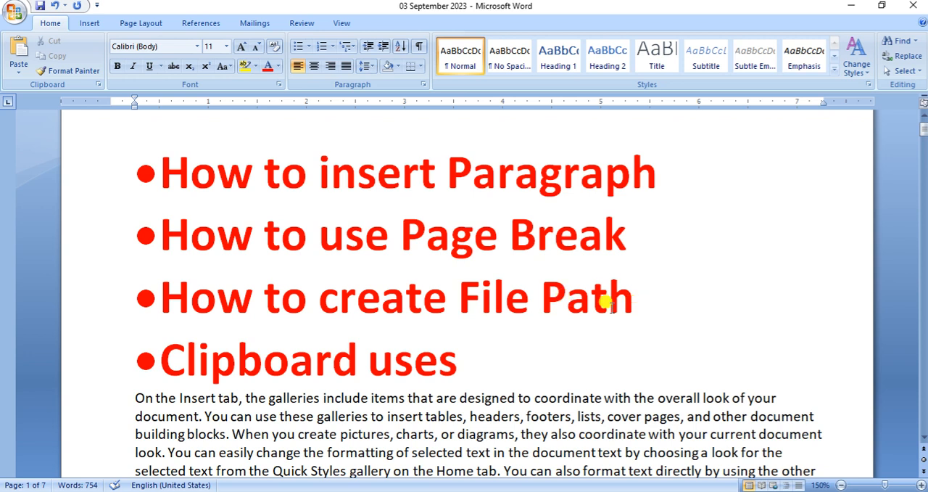
pyautogui.scroll(-3, 623, 306)
pyautogui.scroll(-5, 625, 306)
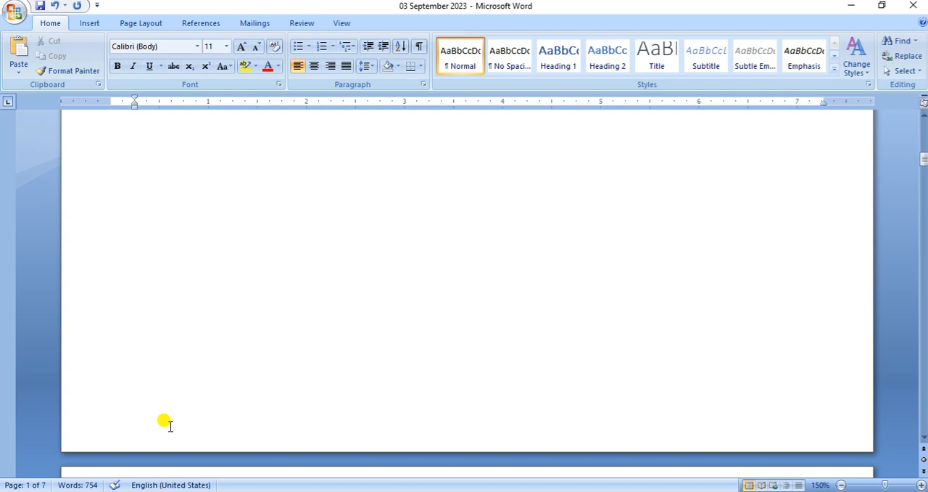
pyautogui.scroll(1, 258, 394)
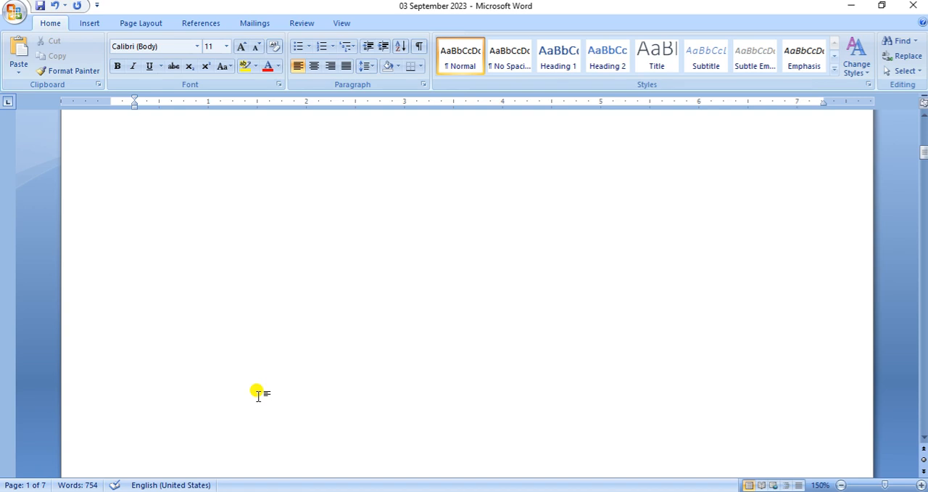
pyautogui.scroll(3, 257, 392)
pyautogui.scroll(2, 257, 392)
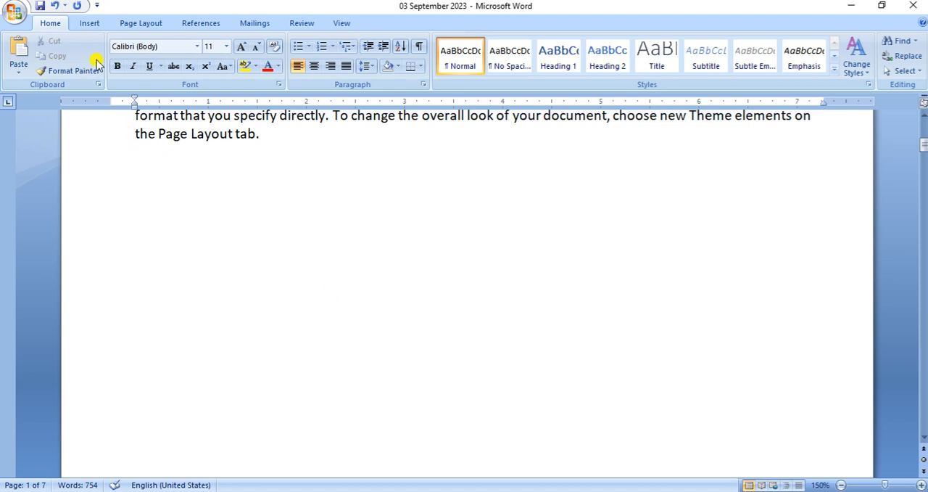
# Insert a Blank style footer and delete its placeholder text
pyautogui.click(90, 23)
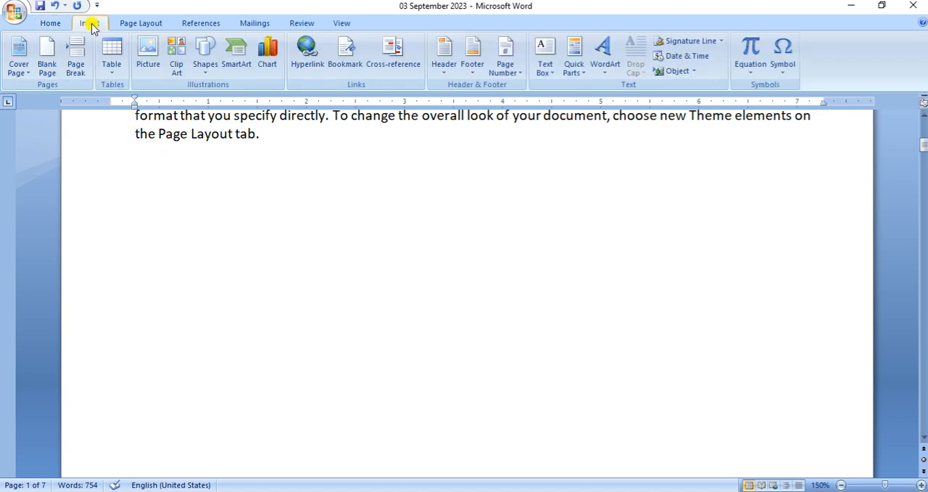
pyautogui.click(472, 69)
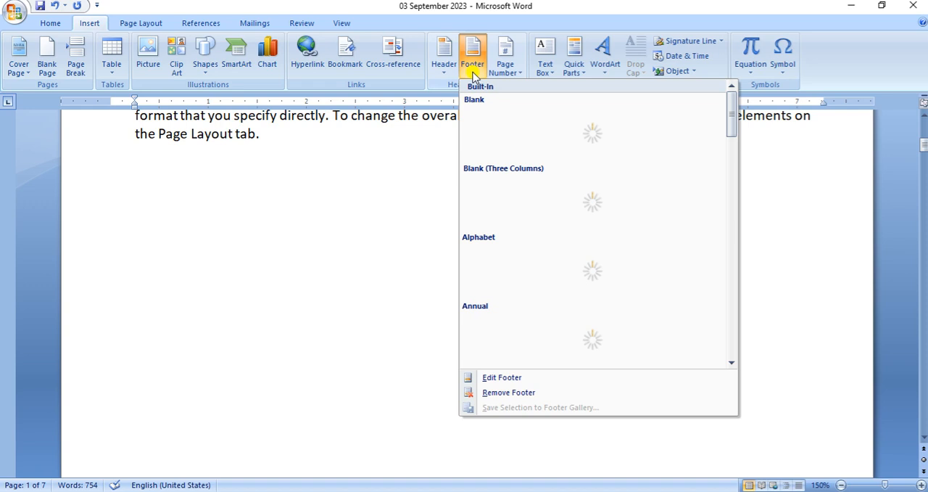
pyautogui.click(497, 148)
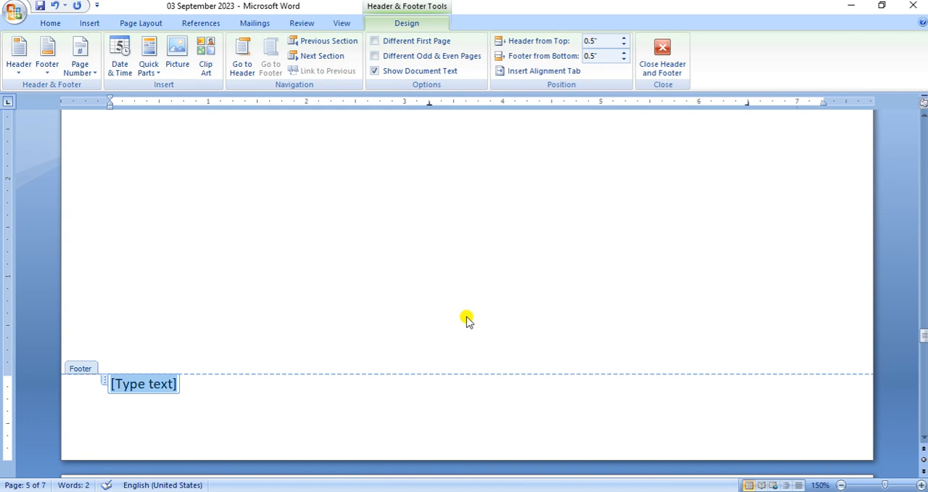
pyautogui.press('Delete')
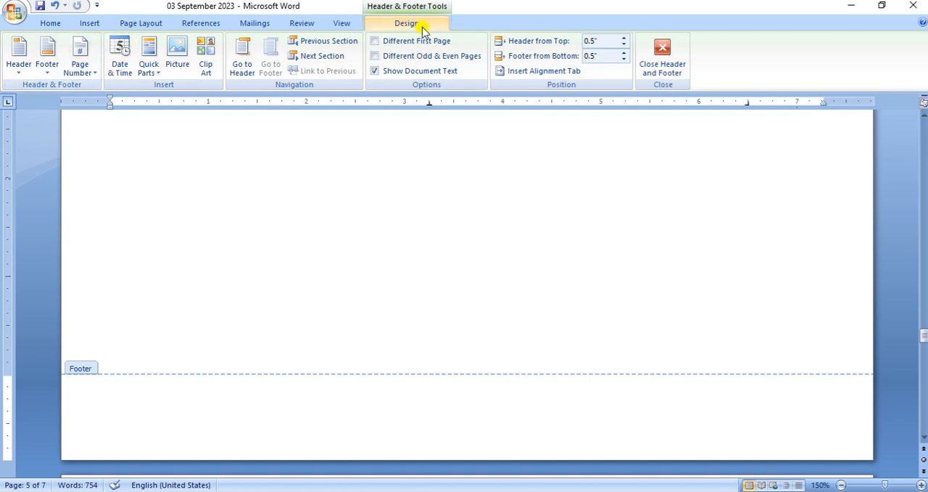
# Insert a FileName field from the Document Information category into the footer, in lowercase with the path added, and return to the body text
pyautogui.click(149, 69)
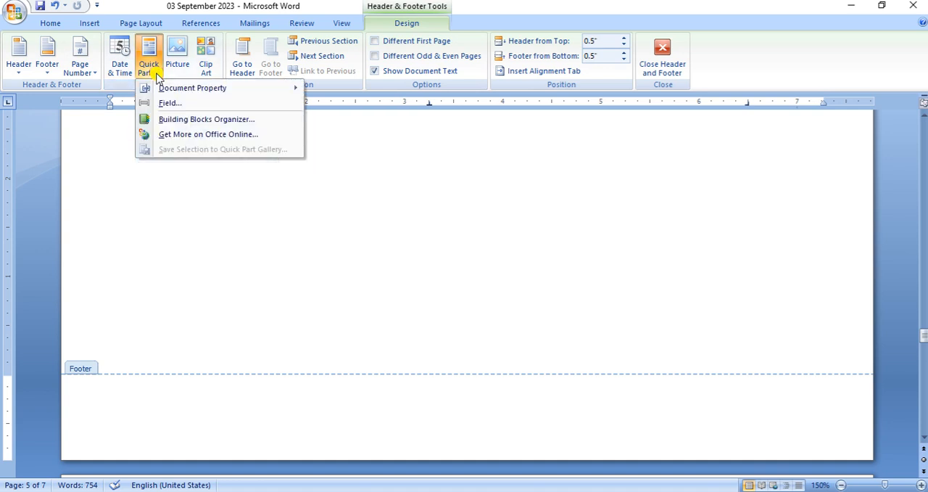
pyautogui.click(185, 103)
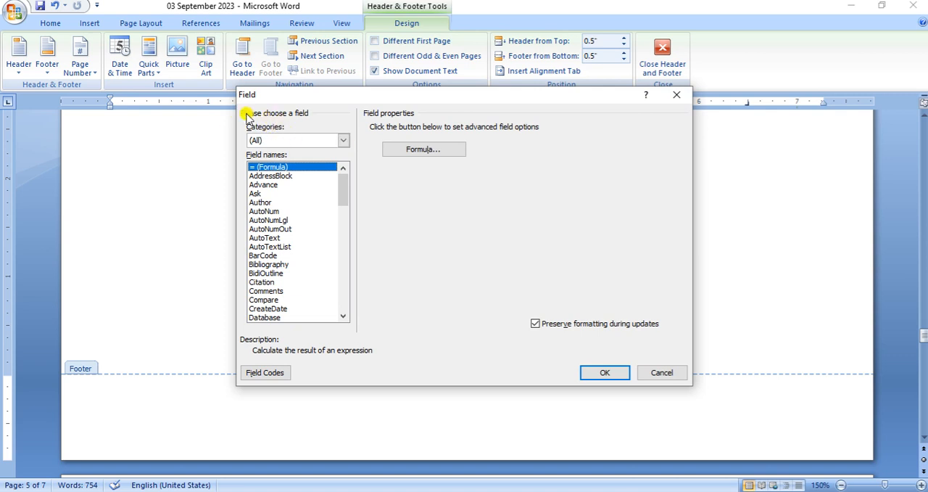
pyautogui.click(343, 140)
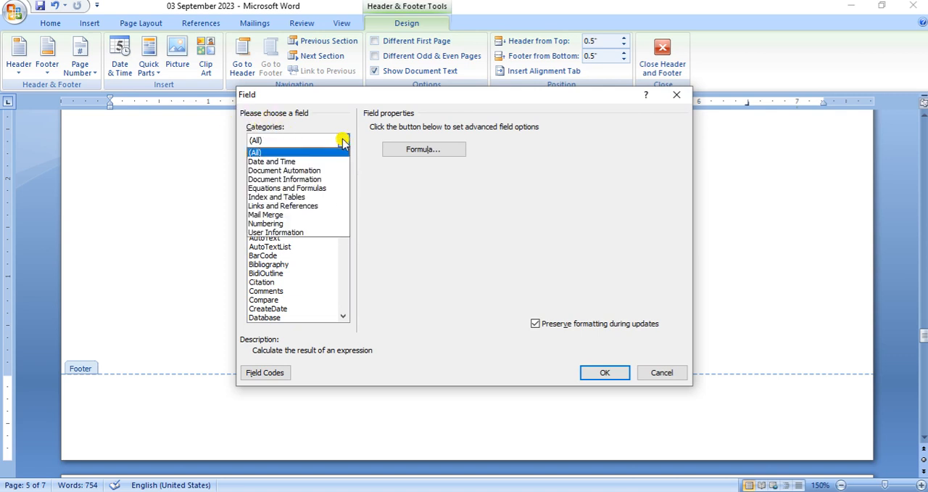
pyautogui.click(307, 179)
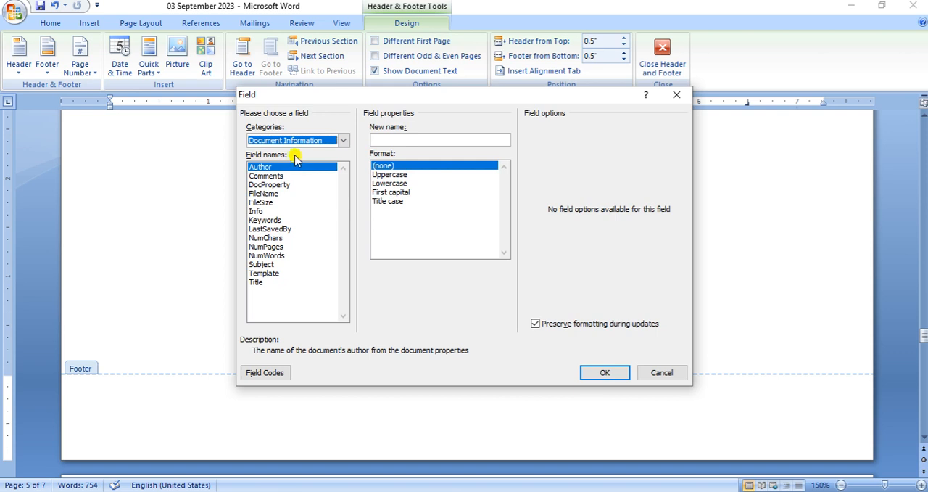
pyautogui.click(257, 194)
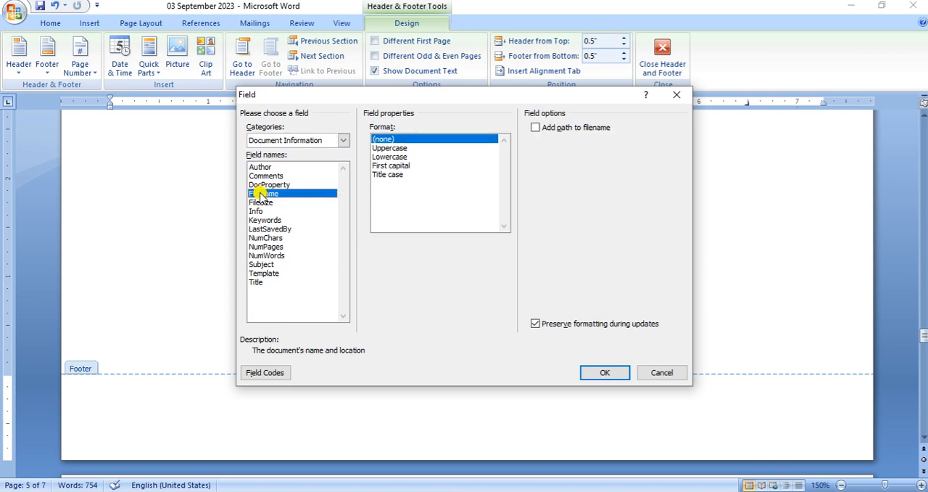
pyautogui.click(392, 158)
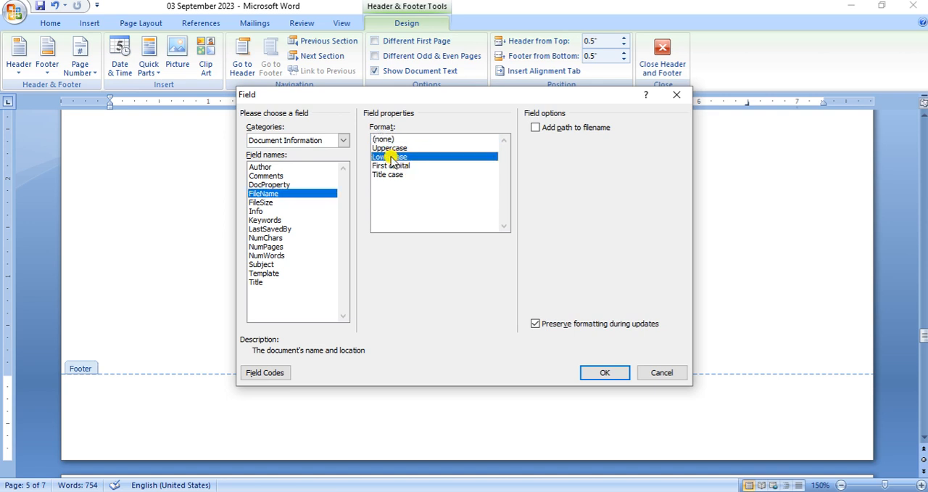
pyautogui.click(535, 128)
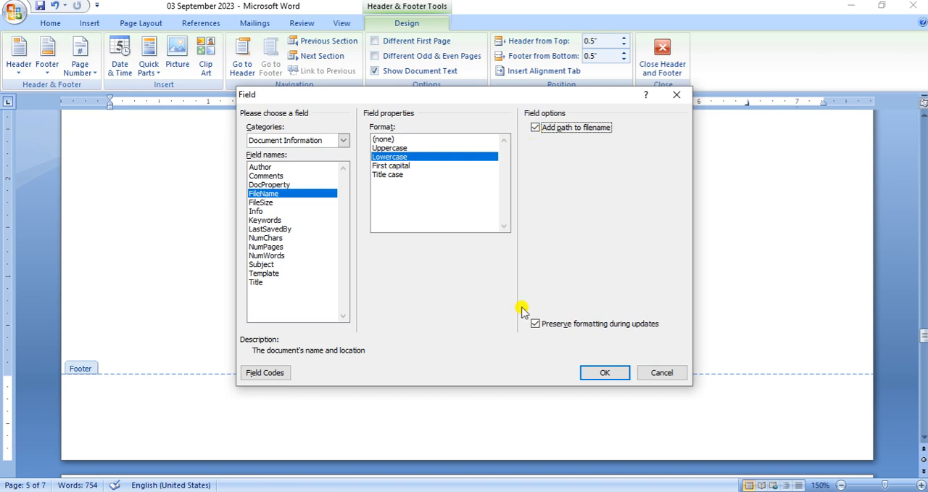
pyautogui.click(603, 373)
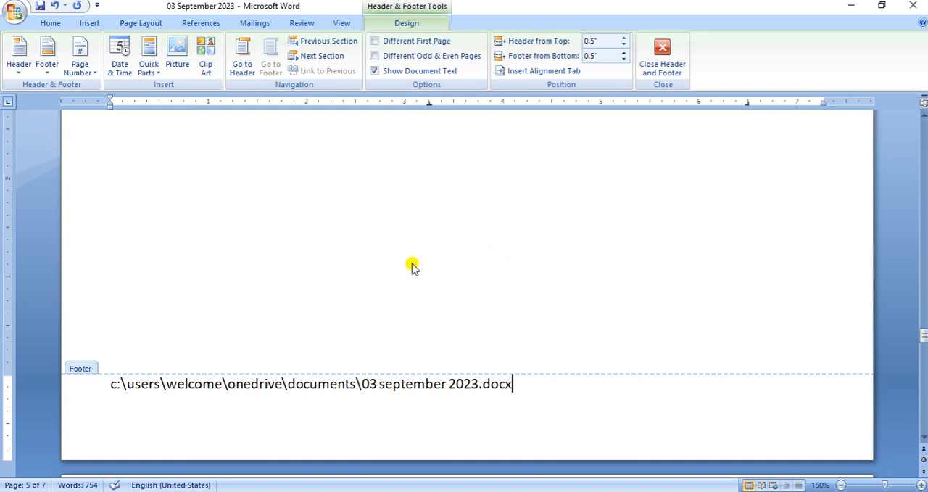
pyautogui.doubleClick(379, 297)
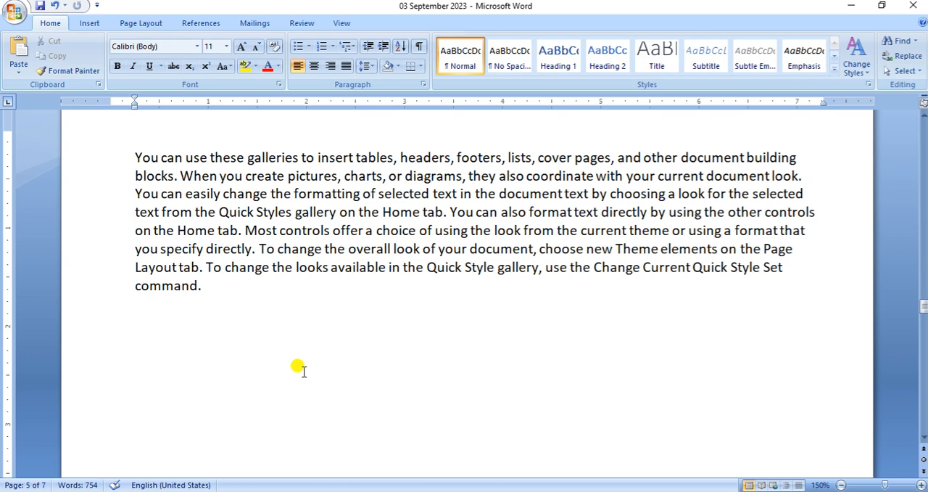
# Show the Office Clipboard beside the weekday and month lists and clear all its collected items
pyautogui.scroll(-10, 298, 368)
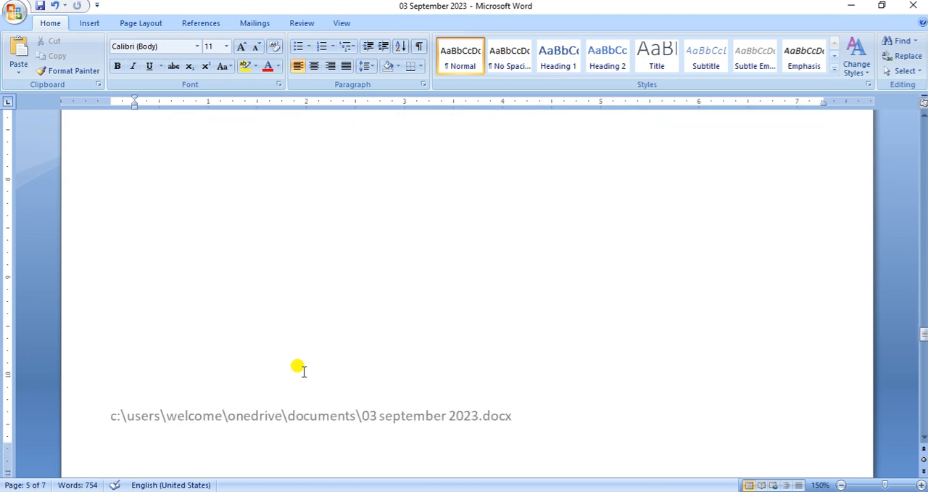
pyautogui.scroll(-4, 303, 374)
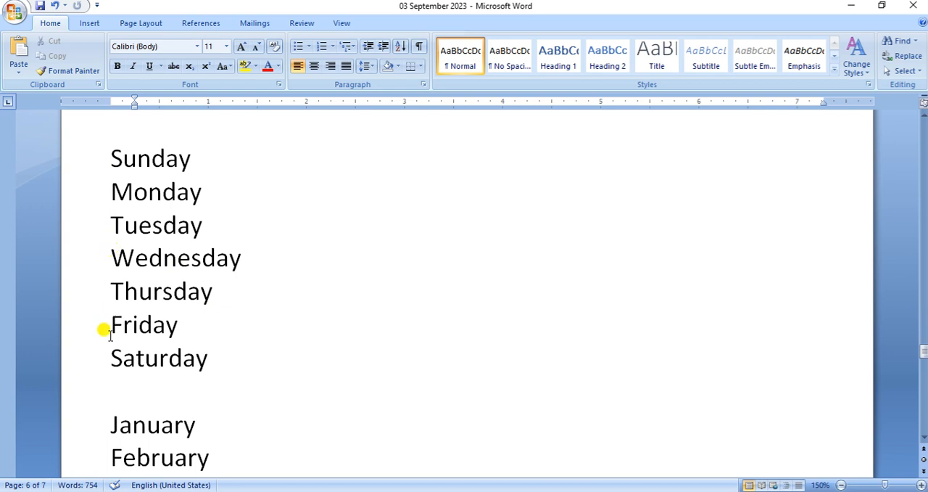
pyautogui.scroll(-3, 401, 395)
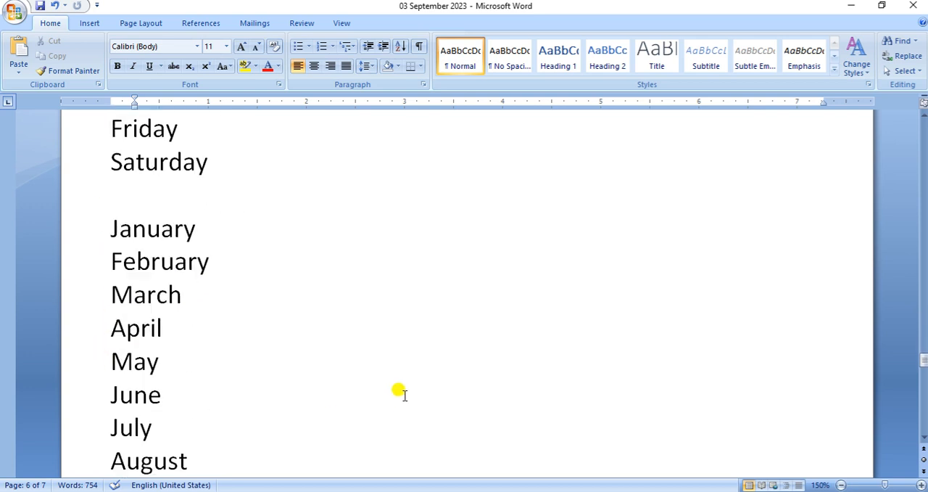
pyautogui.scroll(-3, 331, 353)
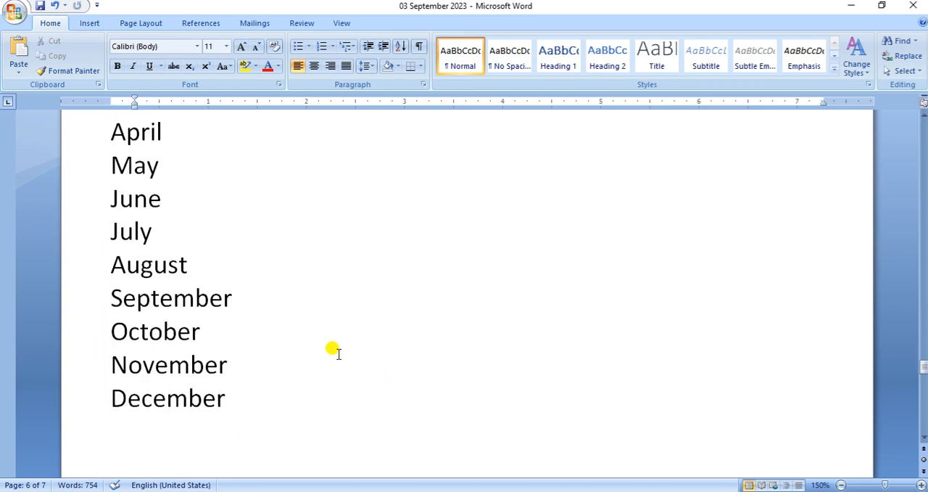
pyautogui.scroll(4, 338, 353)
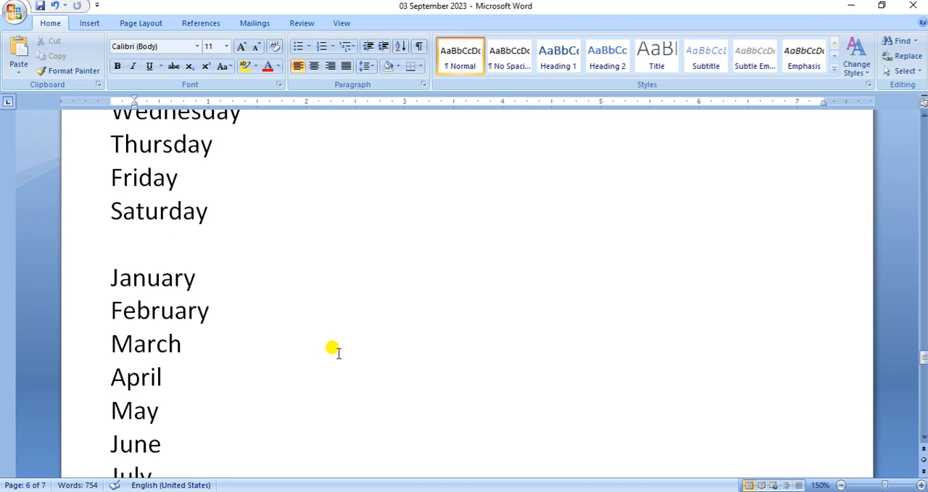
pyautogui.scroll(2, 338, 353)
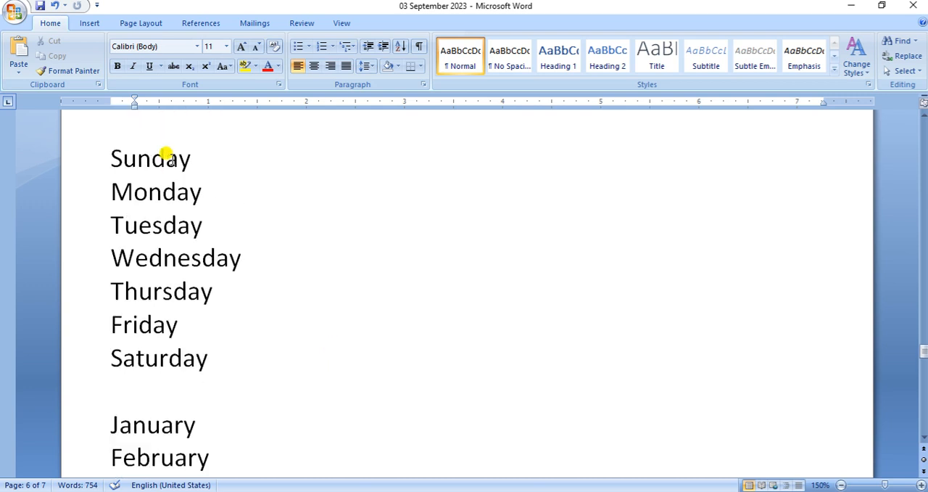
pyautogui.click(96, 84)
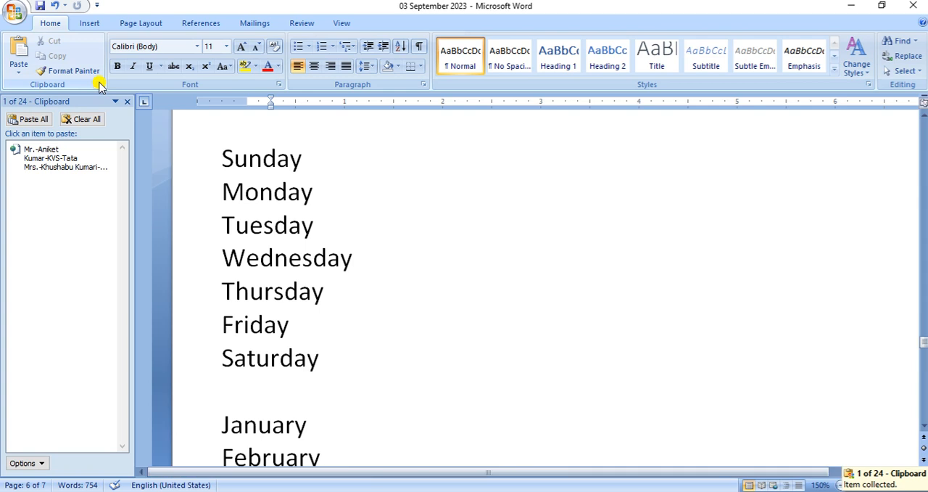
pyautogui.click(97, 119)
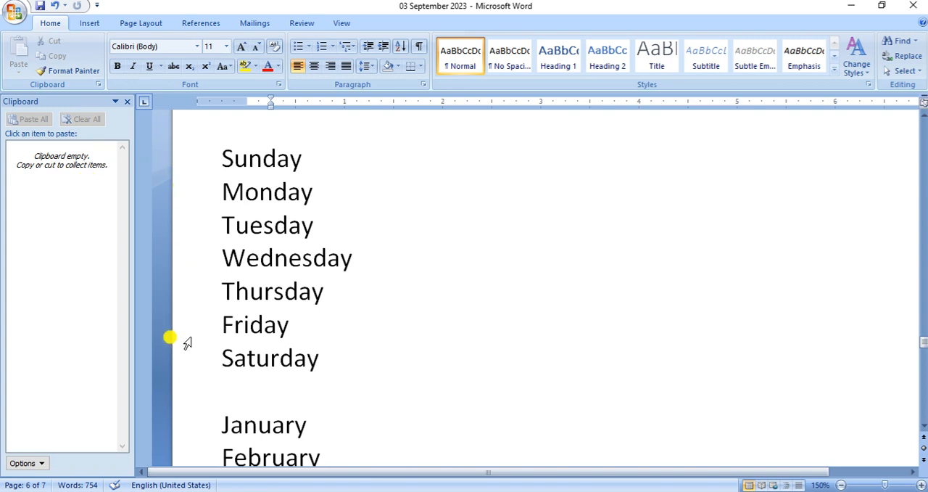
# Copy the weekday list from Sunday to Saturday to the clipboard
pyautogui.click(207, 168)
pyautogui.moveTo(205, 168); pyautogui.dragTo(205, 367)
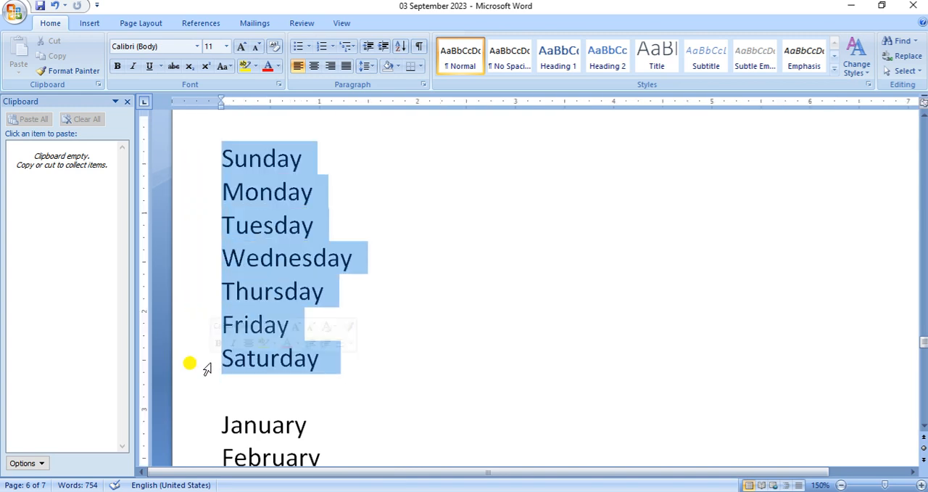
pyautogui.rightClick(251, 182)
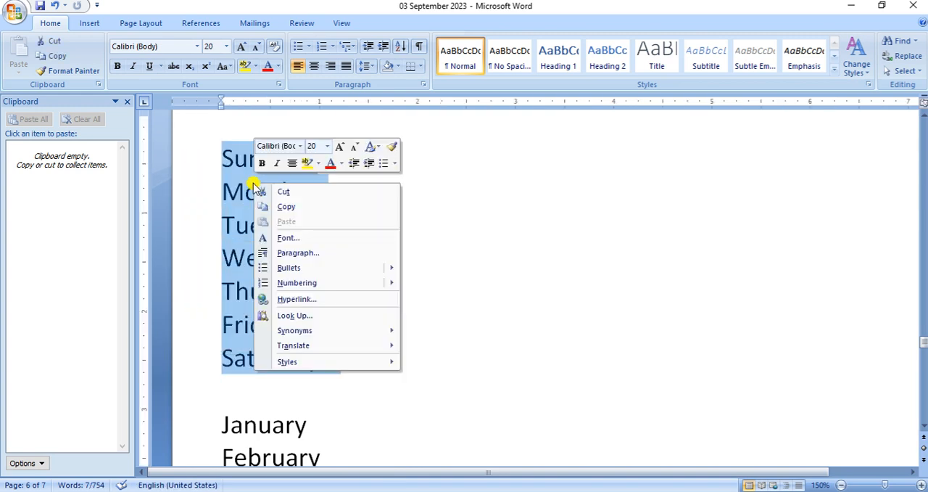
pyautogui.click(286, 207)
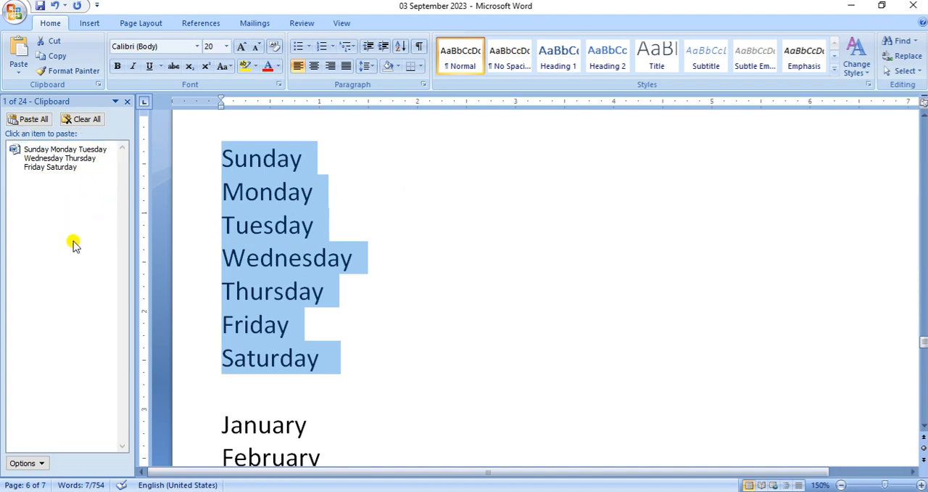
# Copy the month list from January to December to the clipboard
pyautogui.scroll(-2, 370, 330)
pyautogui.moveTo(197, 285); pyautogui.dragTo(211, 444)
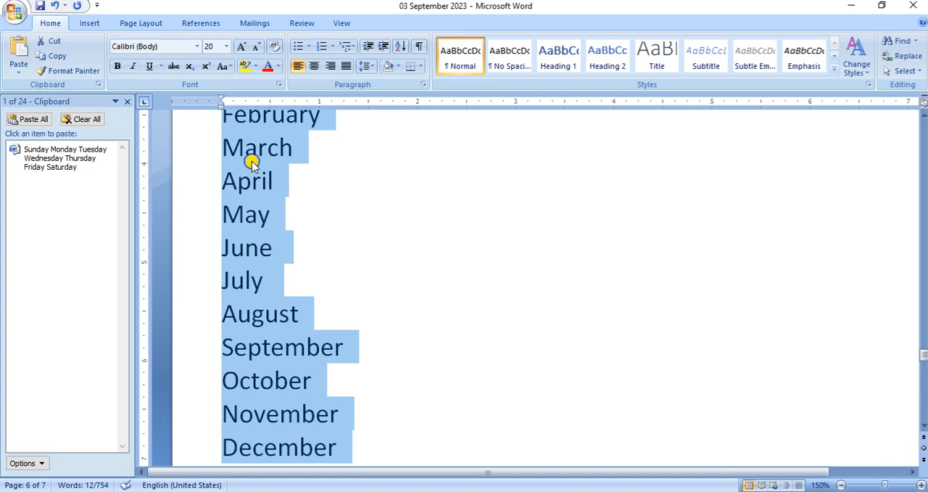
pyautogui.rightClick(251, 162)
pyautogui.click(292, 187)
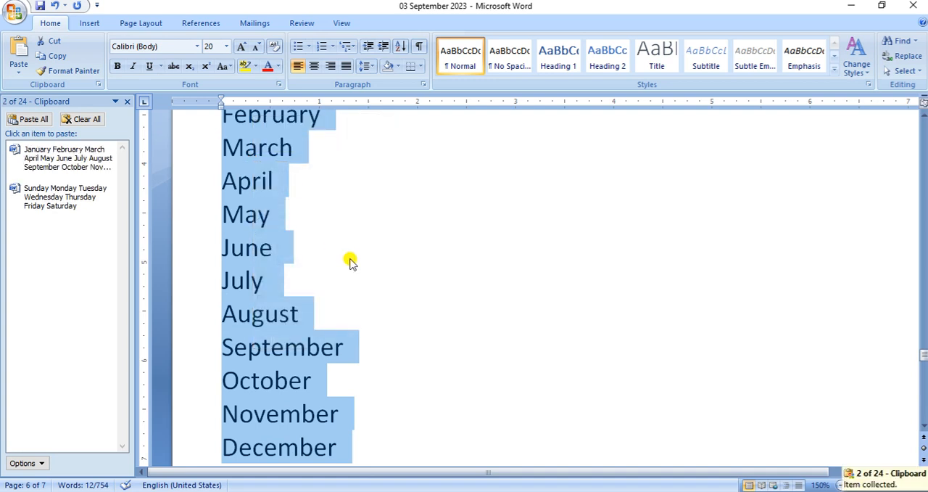
# Copy the Sunday, Monday and Tuesday lines to the clipboard as three separate items
pyautogui.scroll(-3, 359, 261)
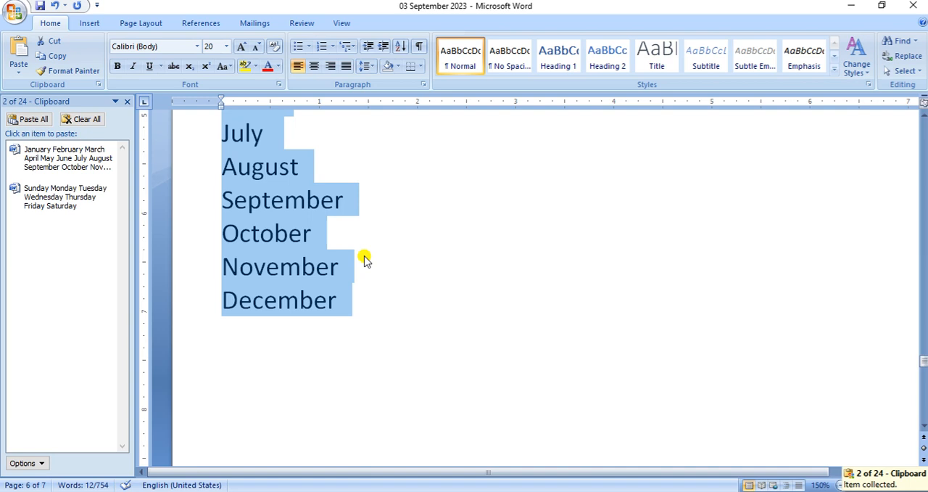
pyautogui.scroll(9, 363, 257)
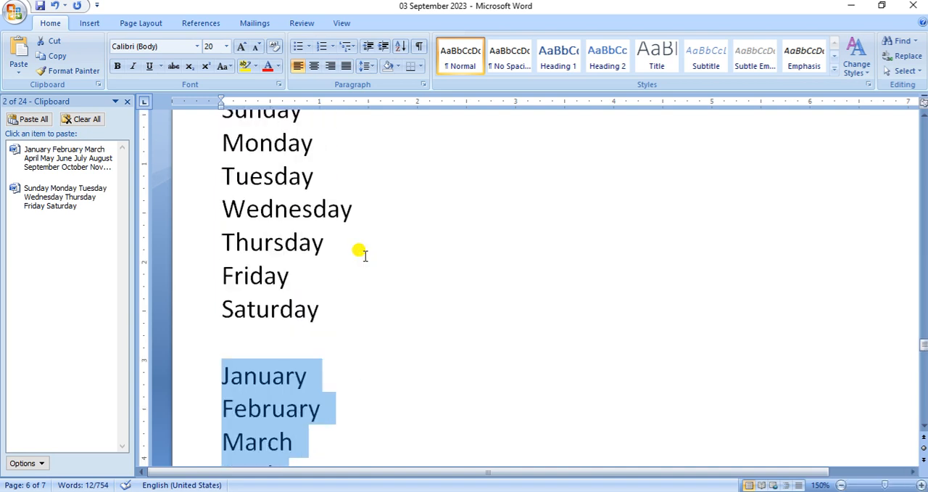
pyautogui.scroll(1, 362, 253)
pyautogui.click(456, 264)
pyautogui.click(203, 166)
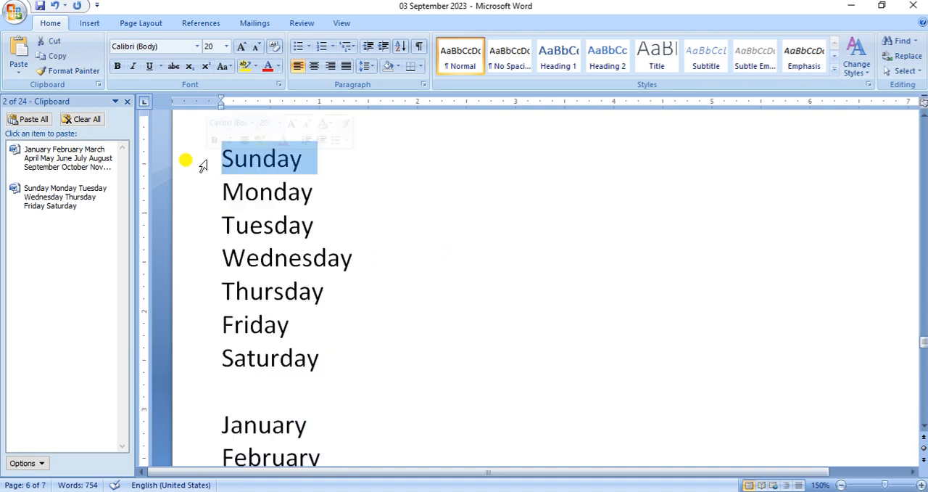
pyautogui.hotkey('ctrl', 'c')
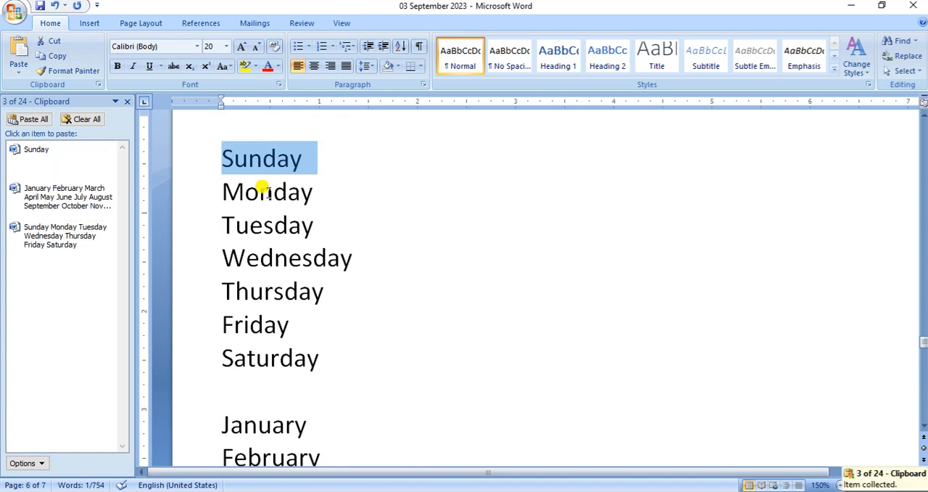
pyautogui.click(206, 199)
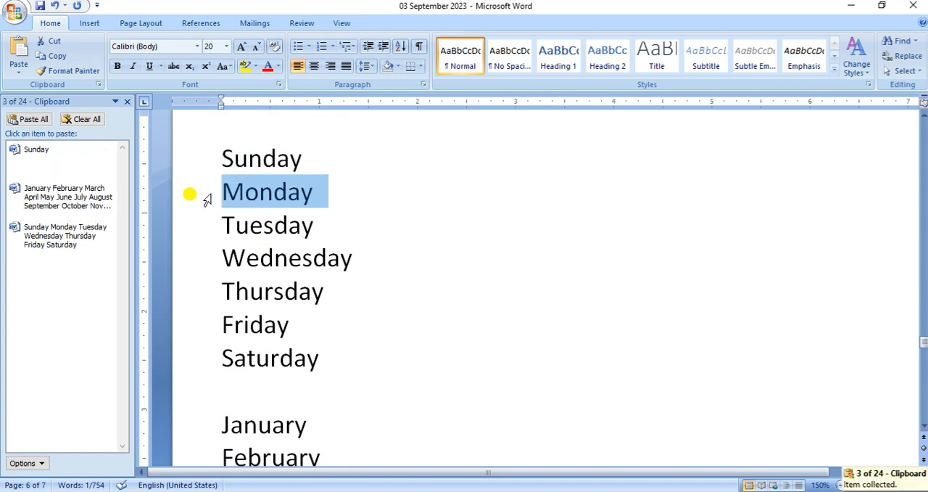
pyautogui.hotkey('ctrl', 'c')
pyautogui.click(204, 234)
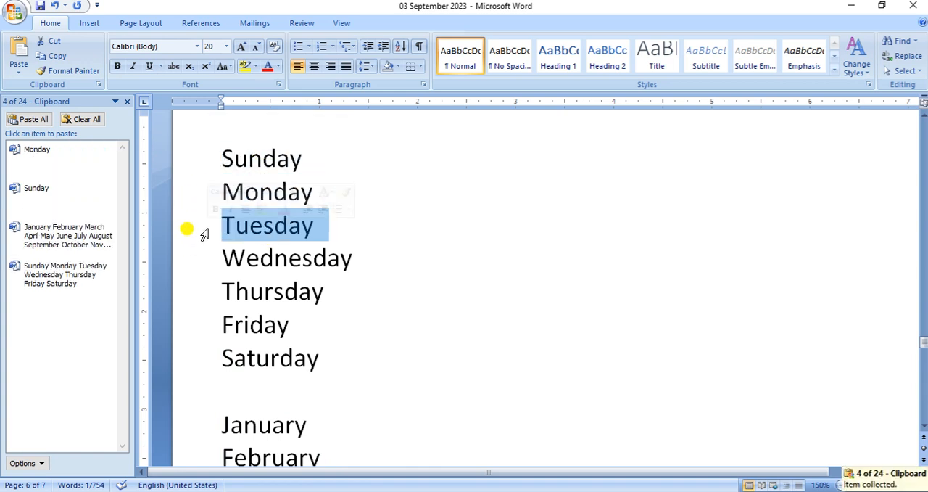
pyautogui.hotkey('ctrl', 'c')
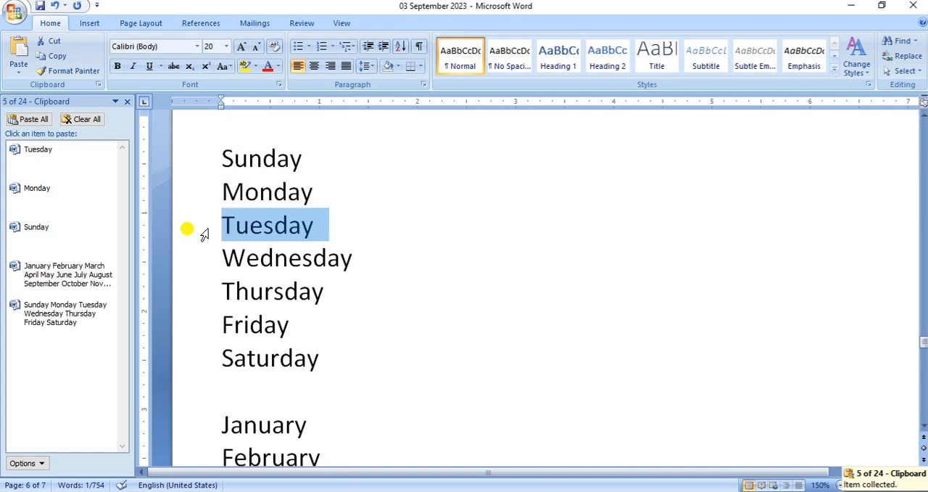
# Paste the collected Sunday item one tab after the first Sunday line and remove the extra line break
pyautogui.click(435, 364)
pyautogui.click(317, 159)
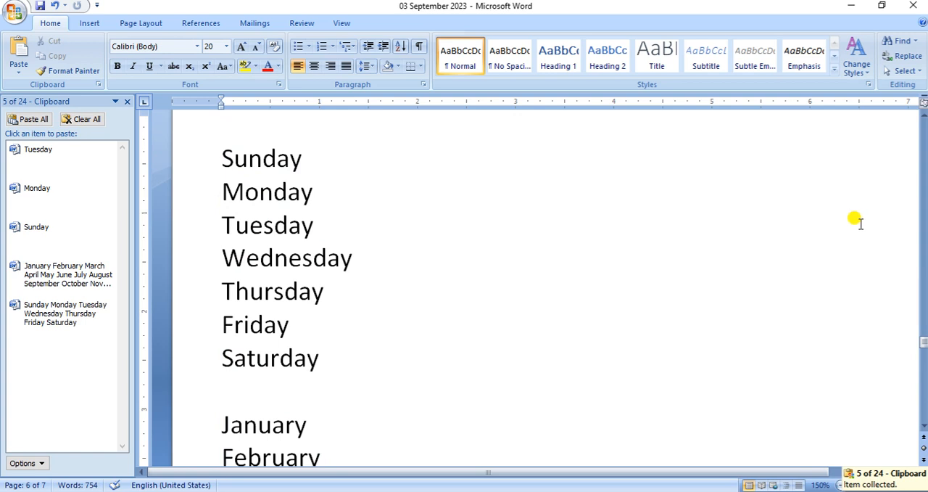
pyautogui.press('Tab')
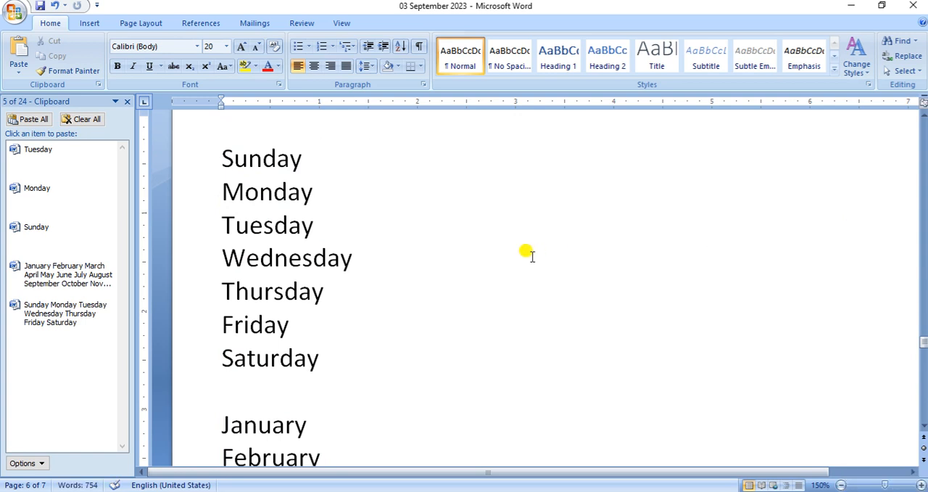
pyautogui.click(61, 238)
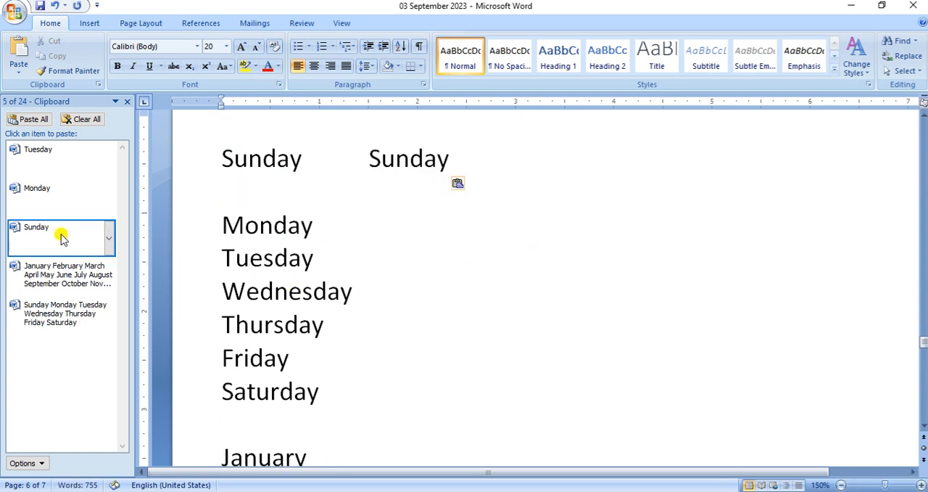
pyautogui.press('BackSpace')
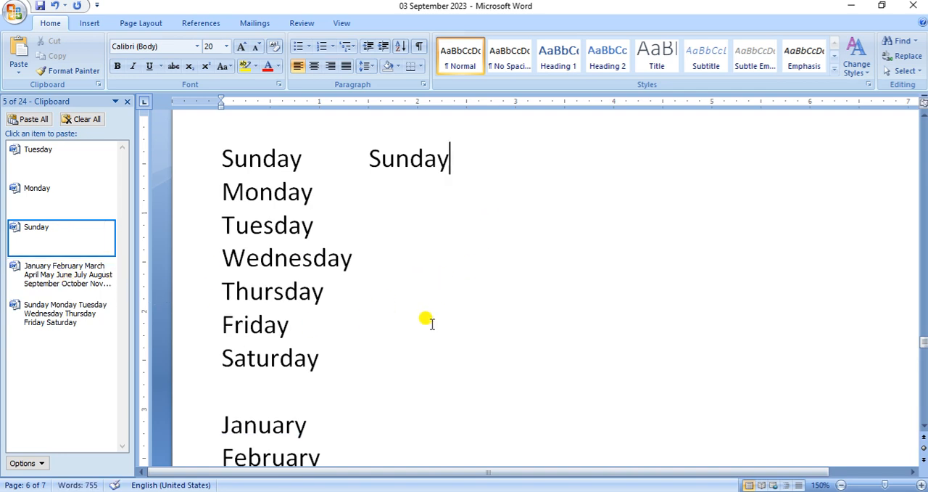
# Paste the collected Sunday-to-Saturday list into the empty line below Saturday
pyautogui.click(306, 383)
pyautogui.click(76, 317)
pyautogui.scroll(-3, 471, 362)
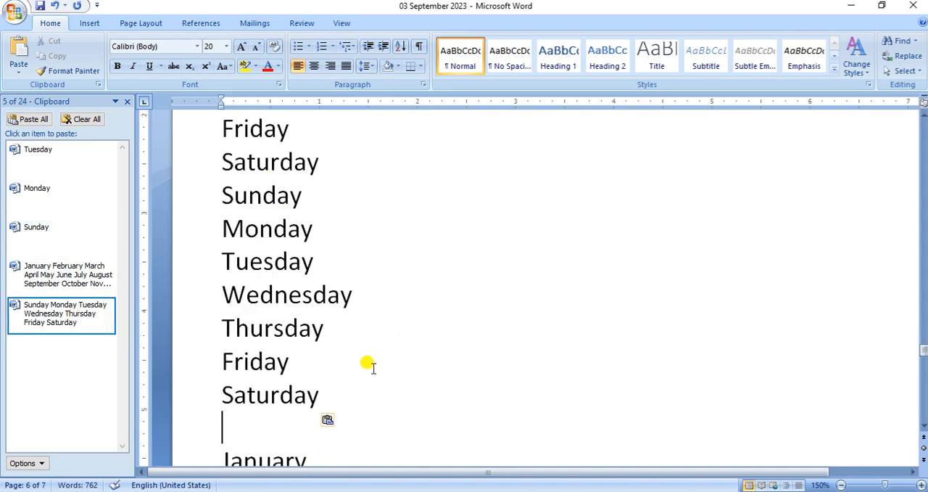
# Paste the collected January-to-December list below the last Saturday line, then clear all Office Clipboard items and close it
pyautogui.click(83, 287)
pyautogui.scroll(3, 525, 341)
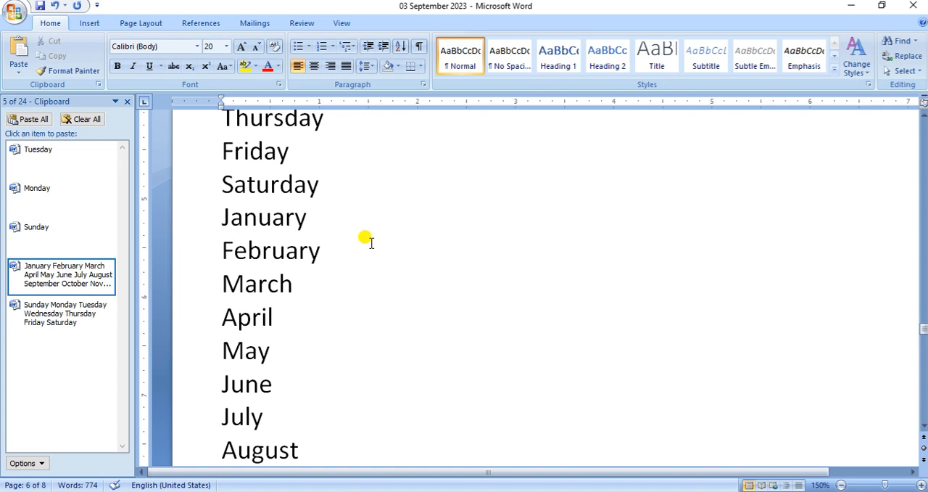
pyautogui.click(87, 119)
pyautogui.click(127, 102)
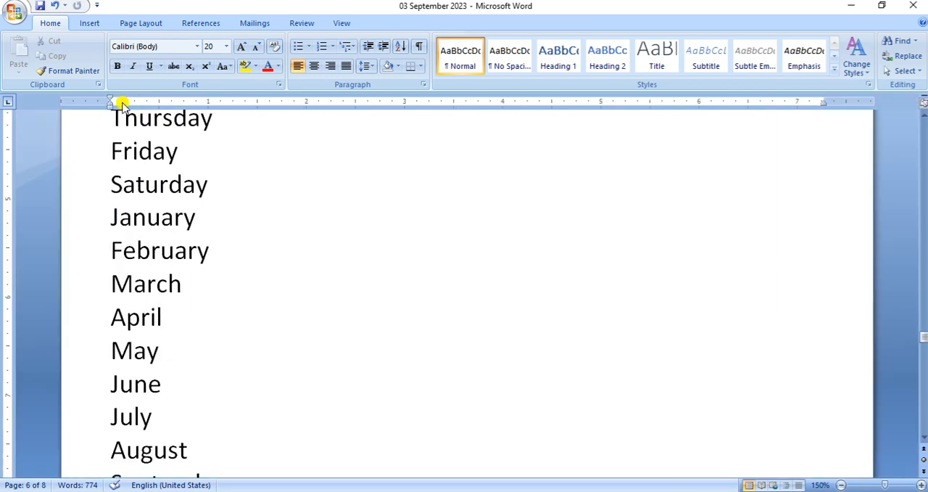
# Copy the second Sunday in the first line of the day list and paste it after itself, separated by a space
pyautogui.scroll(3, 303, 299)
pyautogui.scroll(3, 303, 300)
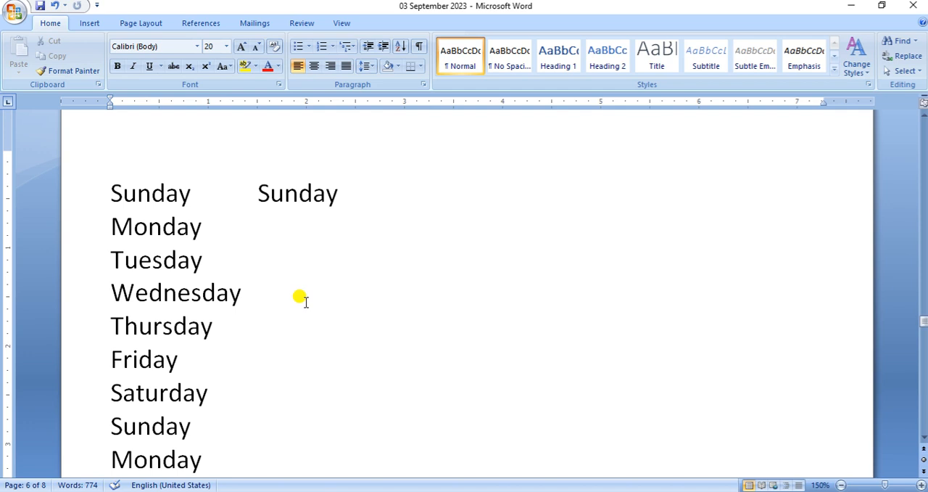
pyautogui.moveTo(340, 193); pyautogui.dragTo(266, 193)
pyautogui.rightClick(265, 193)
pyautogui.click(302, 219)
pyautogui.click(489, 193)
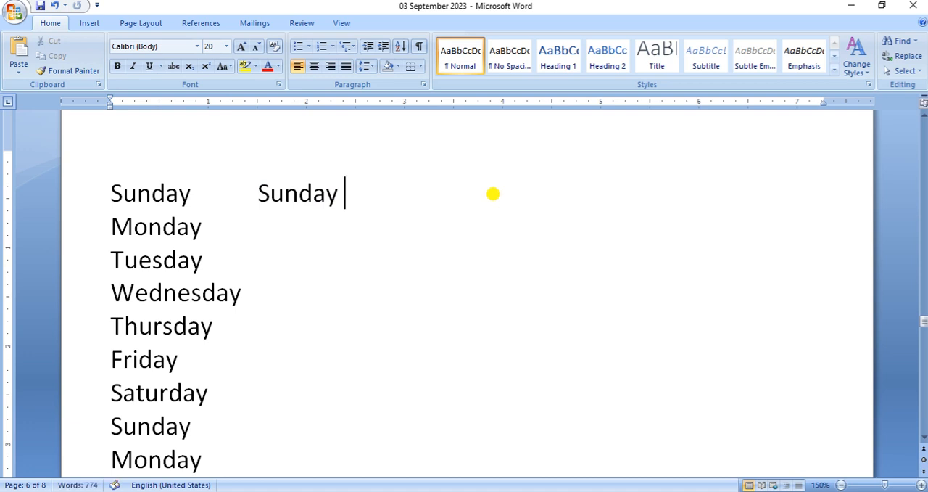
pyautogui.hotkey('ctrl', 'v')
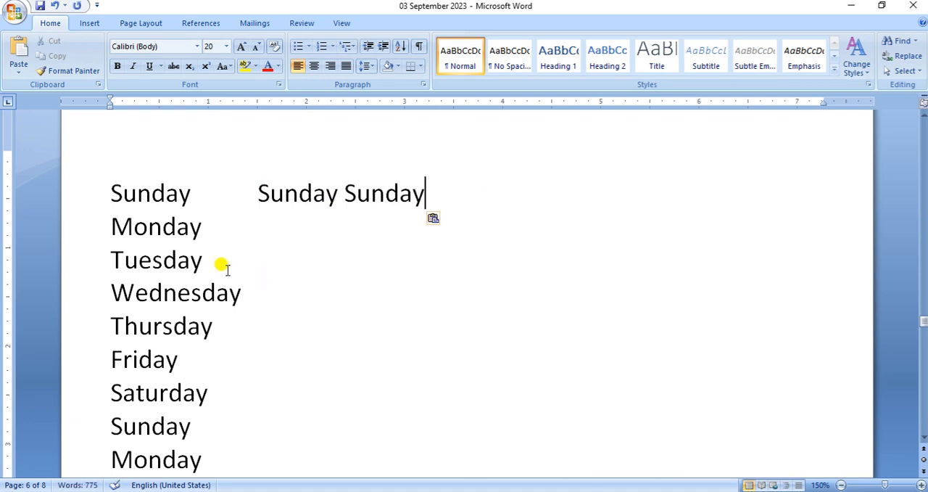
# Copy the first Tuesday line, paste it after that Tuesday and again on the line below, and remove the extra line break
pyautogui.moveTo(207, 261); pyautogui.dragTo(104, 258)
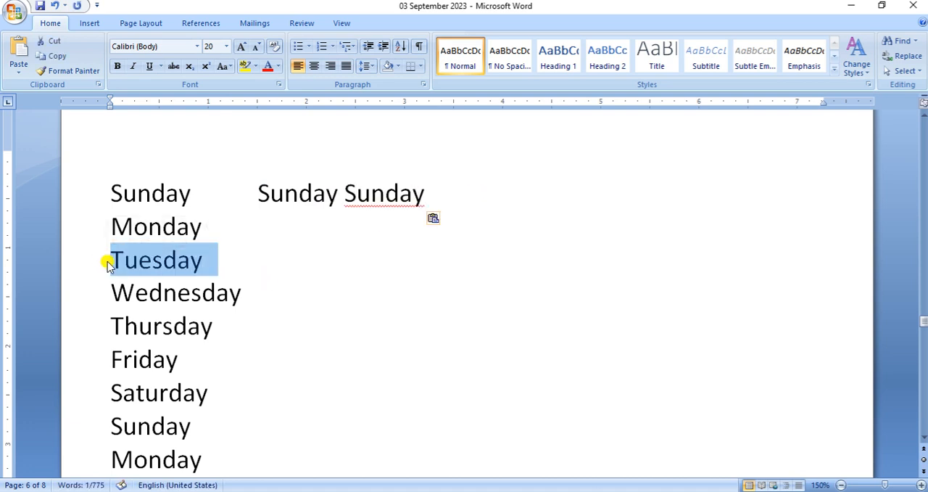
pyautogui.click(406, 252)
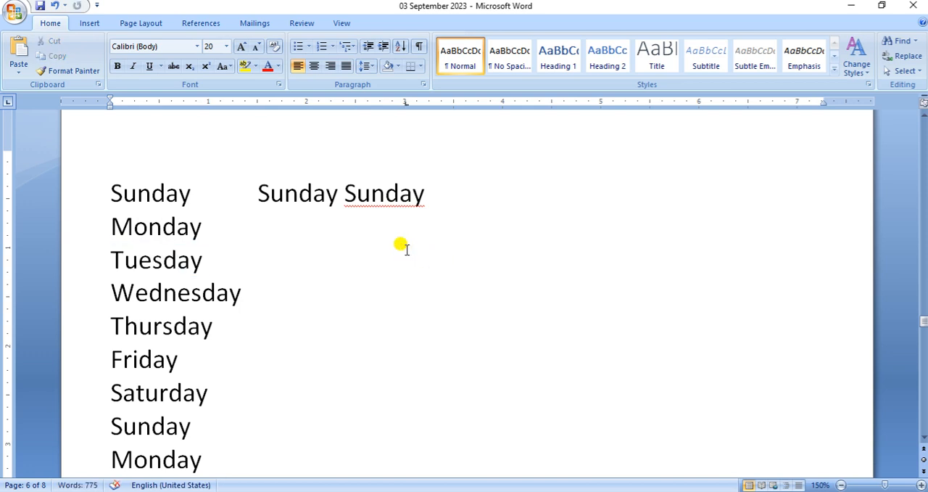
pyautogui.hotkey('ctrl', 'v')
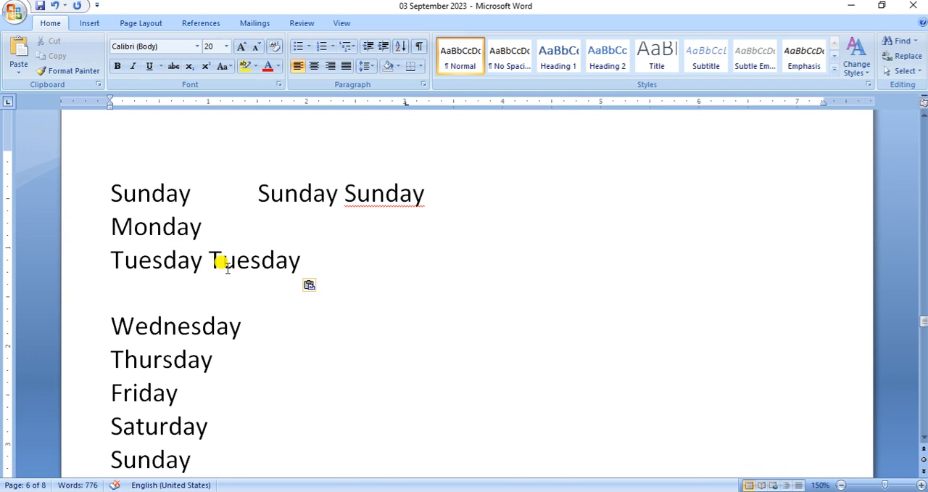
pyautogui.hotkey('ctrl', 'v')
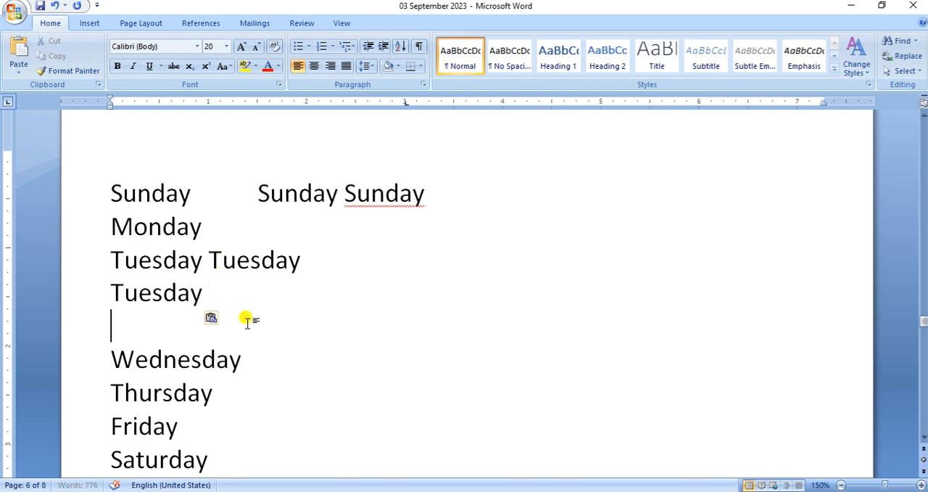
pyautogui.press('BackSpace')
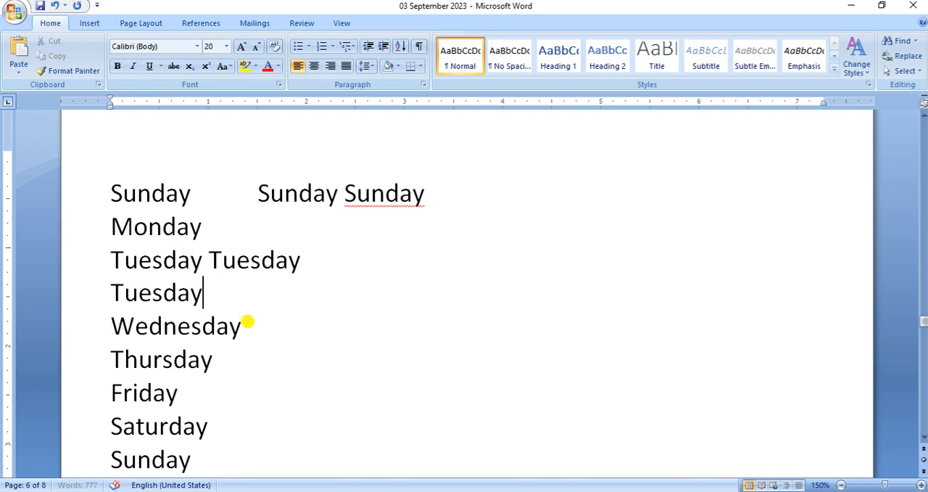
# Reopen the Office Clipboard
pyautogui.click(98, 85)
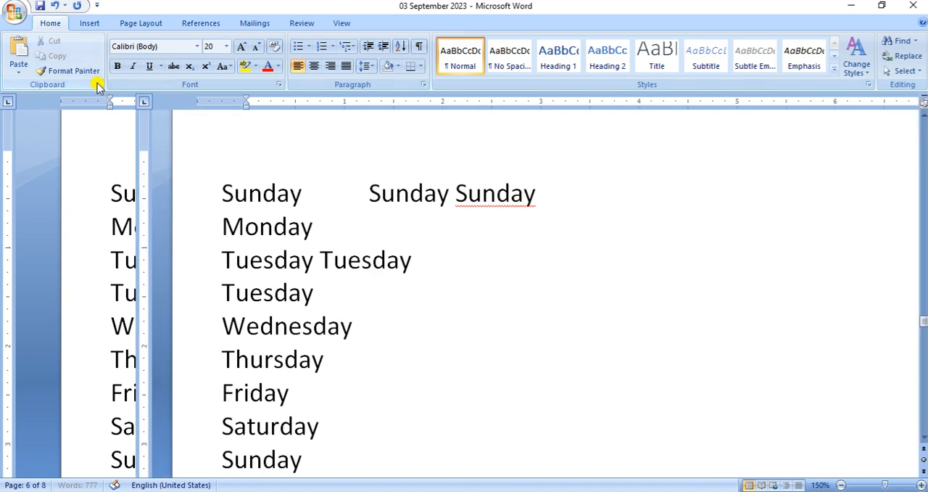